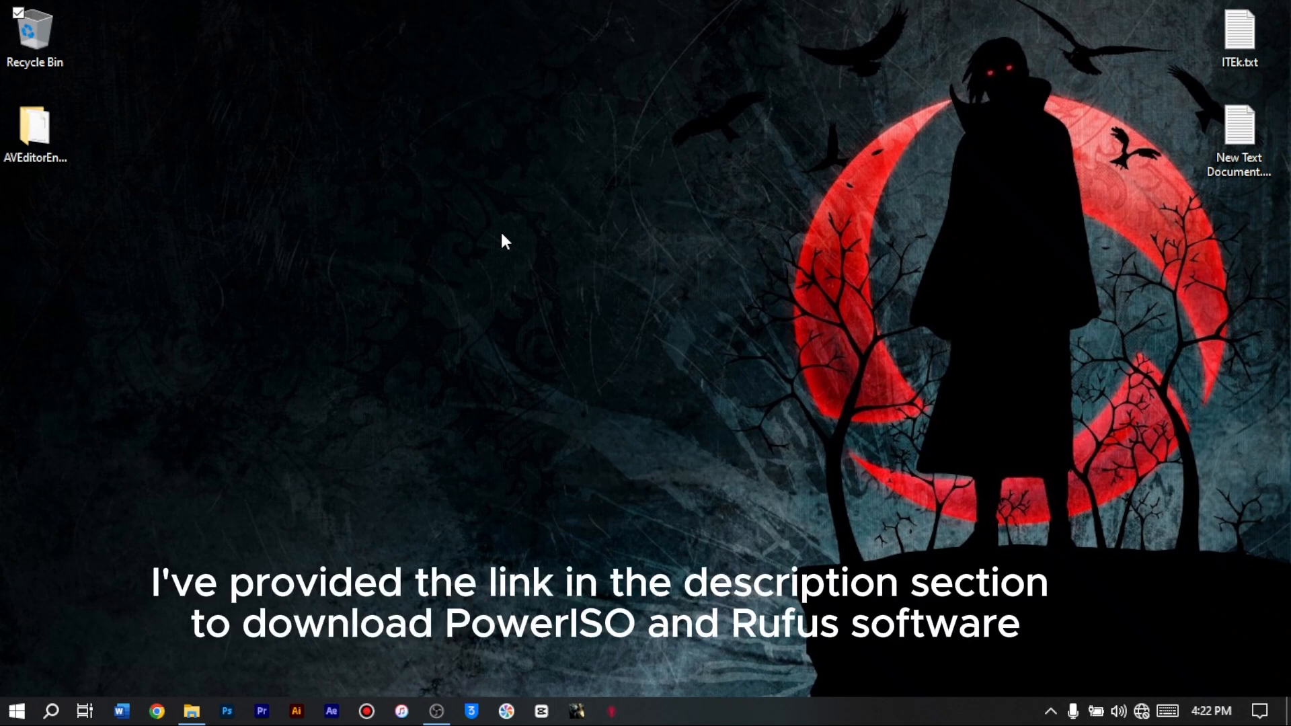
- Run PowerISO as administrator, allow it to make changes, and continue with the trial version
{"action": "left_click", "coordinate": [16, 710]}
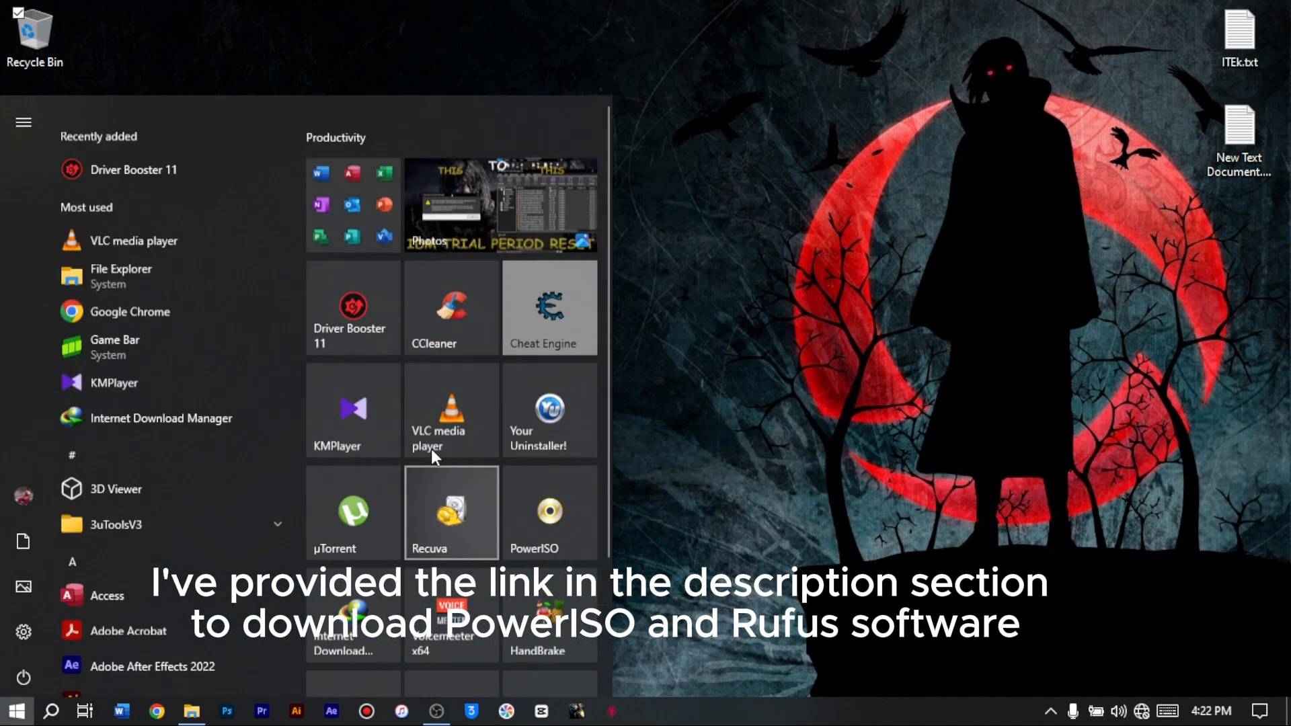
{"action": "right_click", "coordinate": [550, 469]}
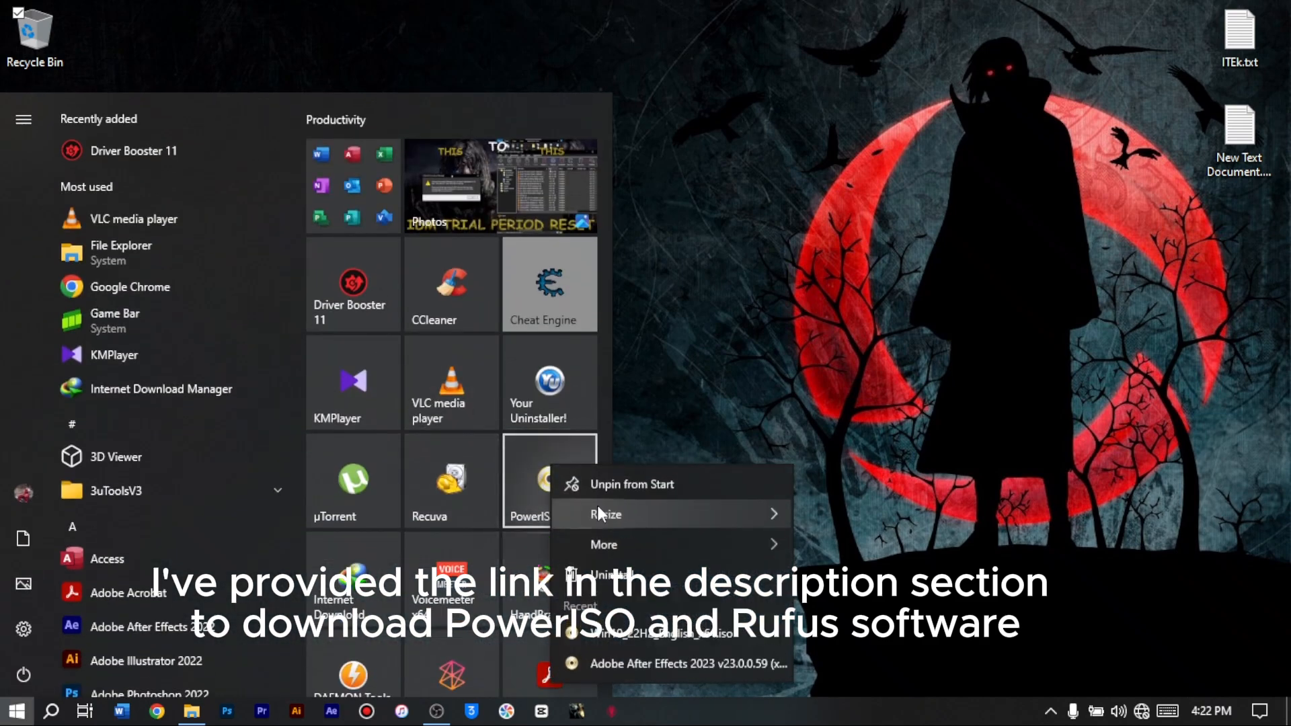
{"action": "mouse_move", "coordinate": [772, 549]}
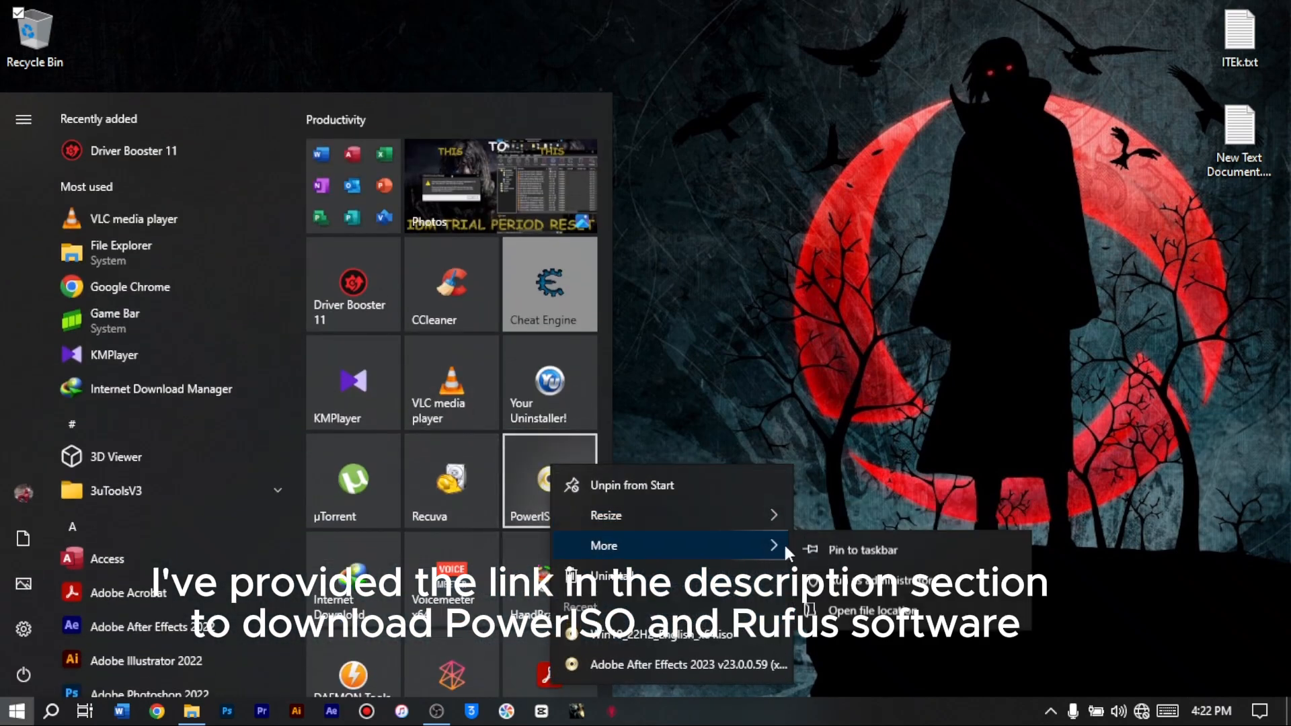
{"action": "left_click", "coordinate": [860, 582]}
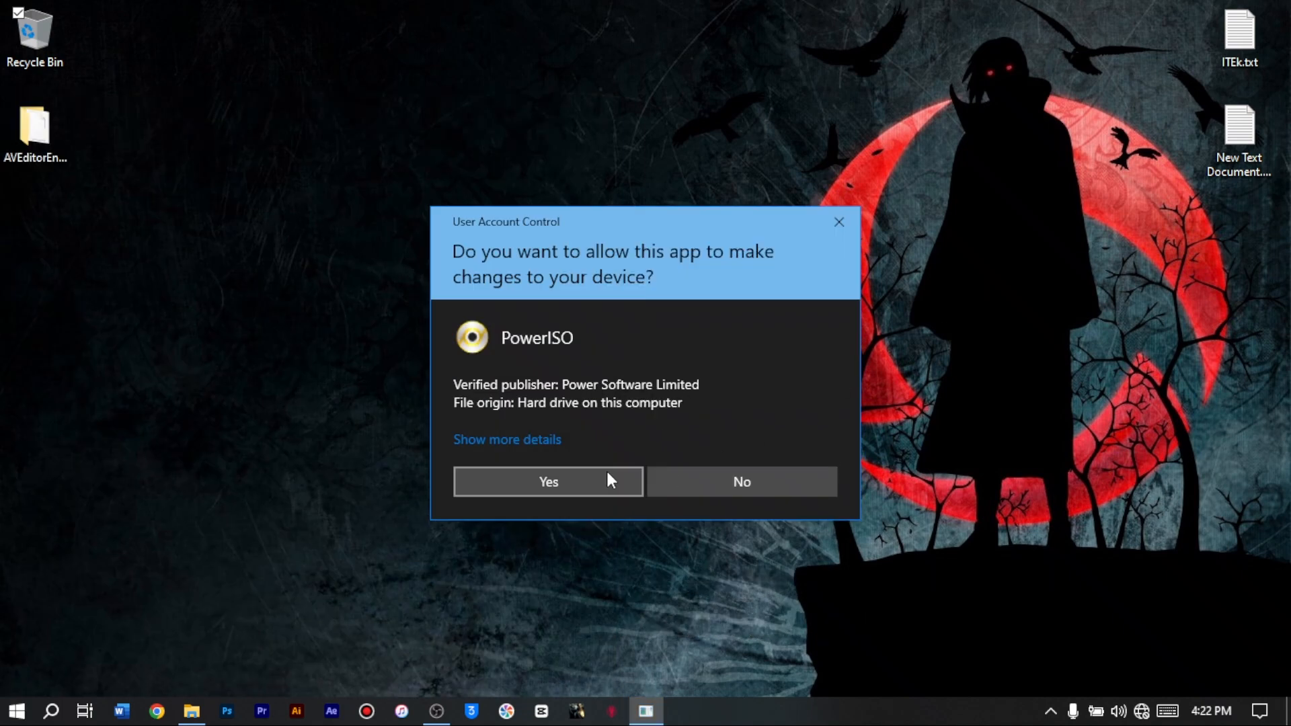
{"action": "left_click", "coordinate": [608, 478]}
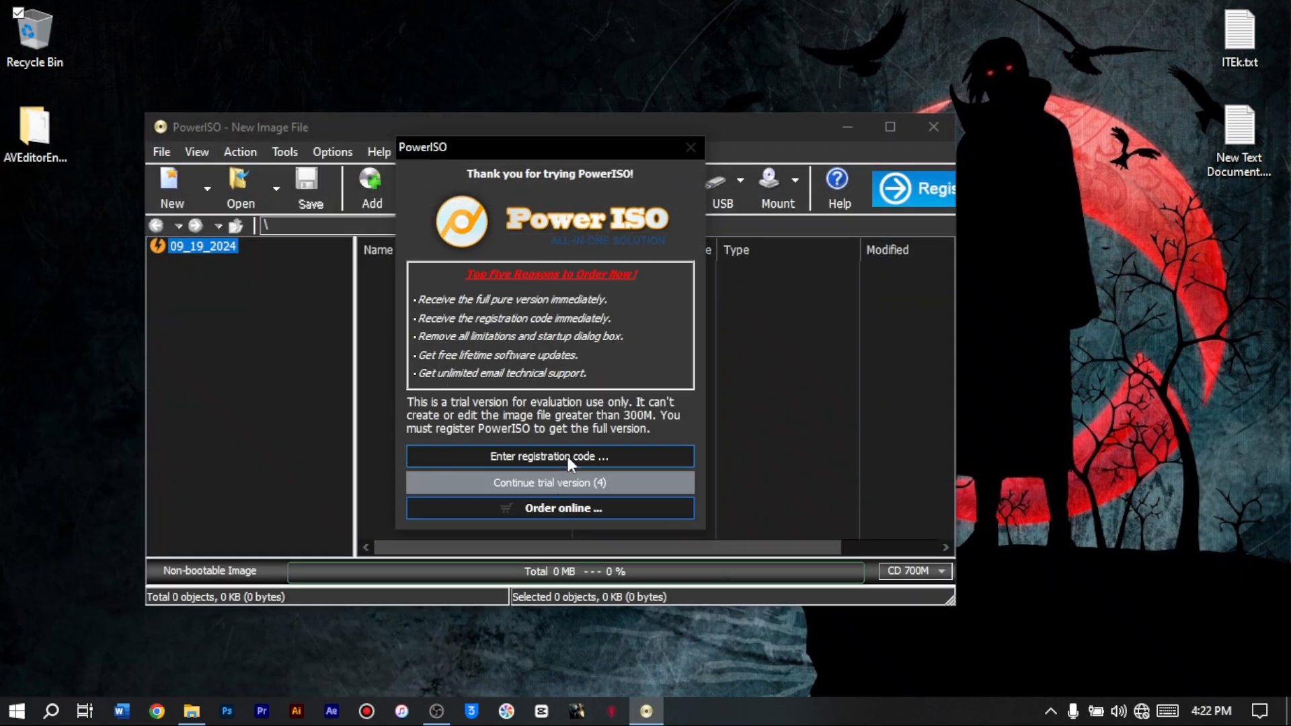
{"action": "left_click", "coordinate": [568, 457]}
{"action": "left_click", "coordinate": [443, 442]}
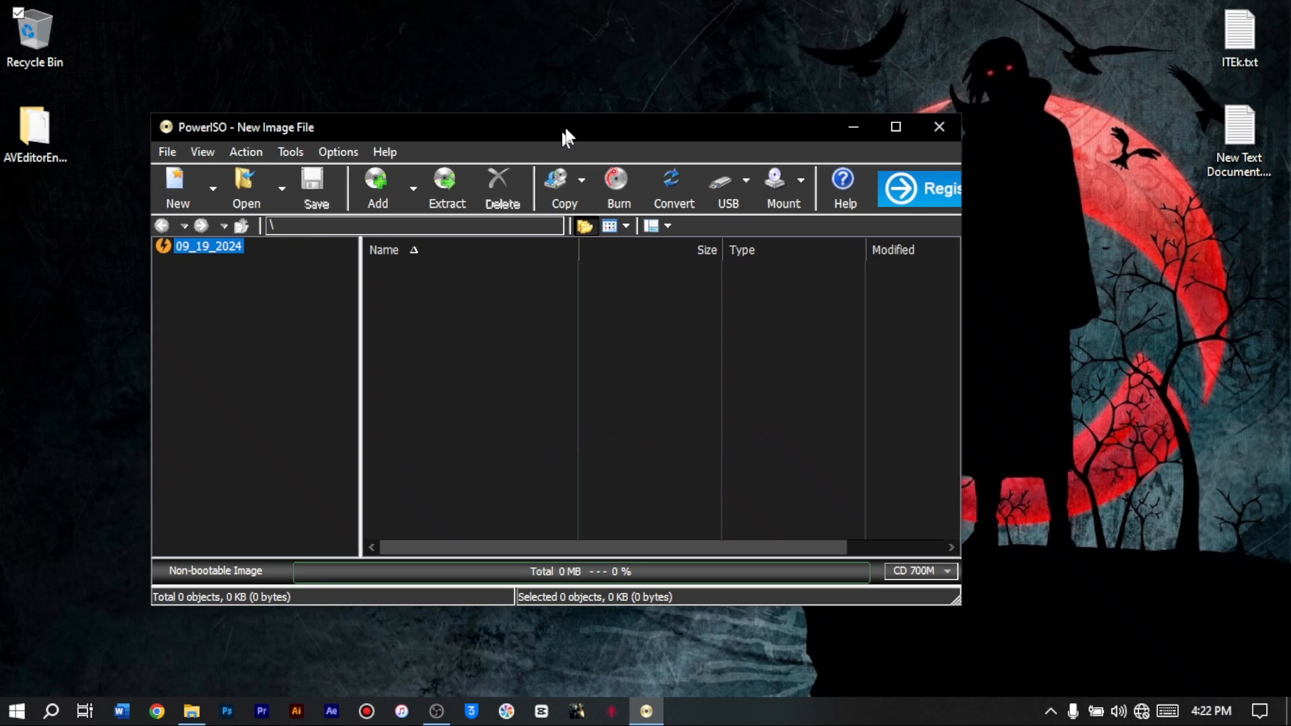
- Open the USB tool for creating a bootable USB drive
{"action": "left_click", "coordinate": [349, 139]}
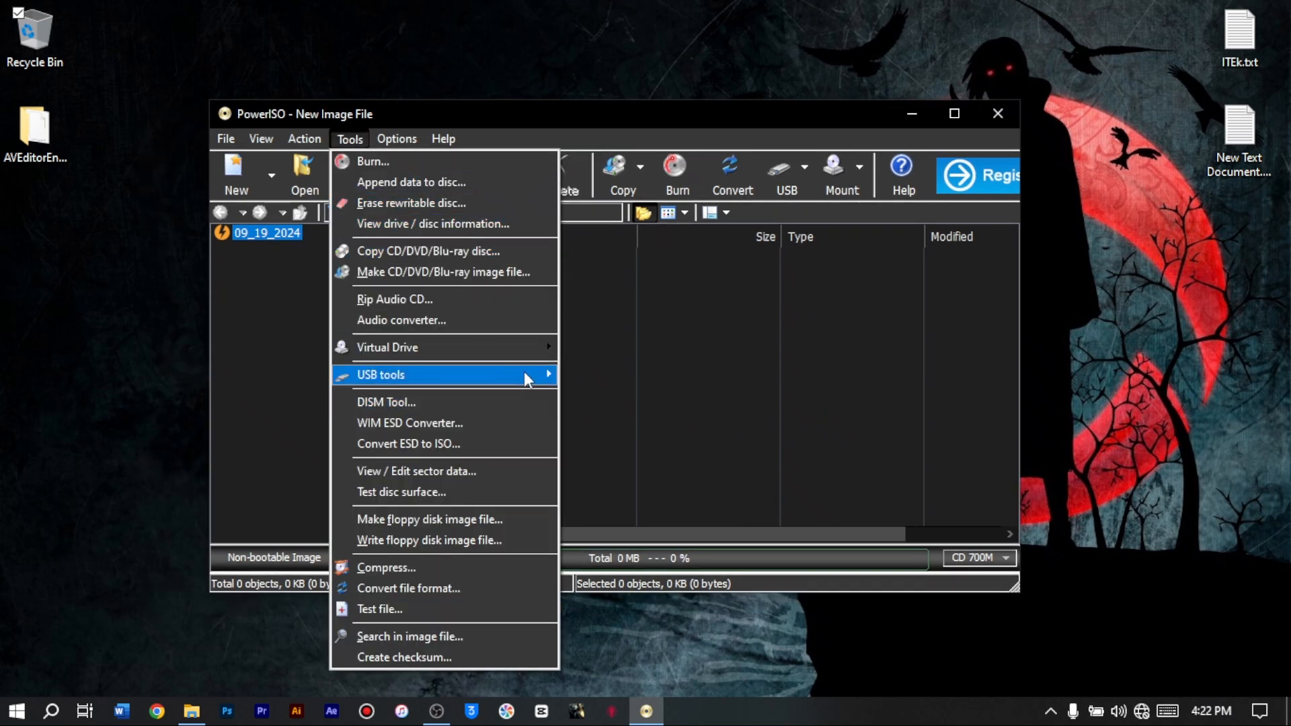
{"action": "mouse_move", "coordinate": [524, 378]}
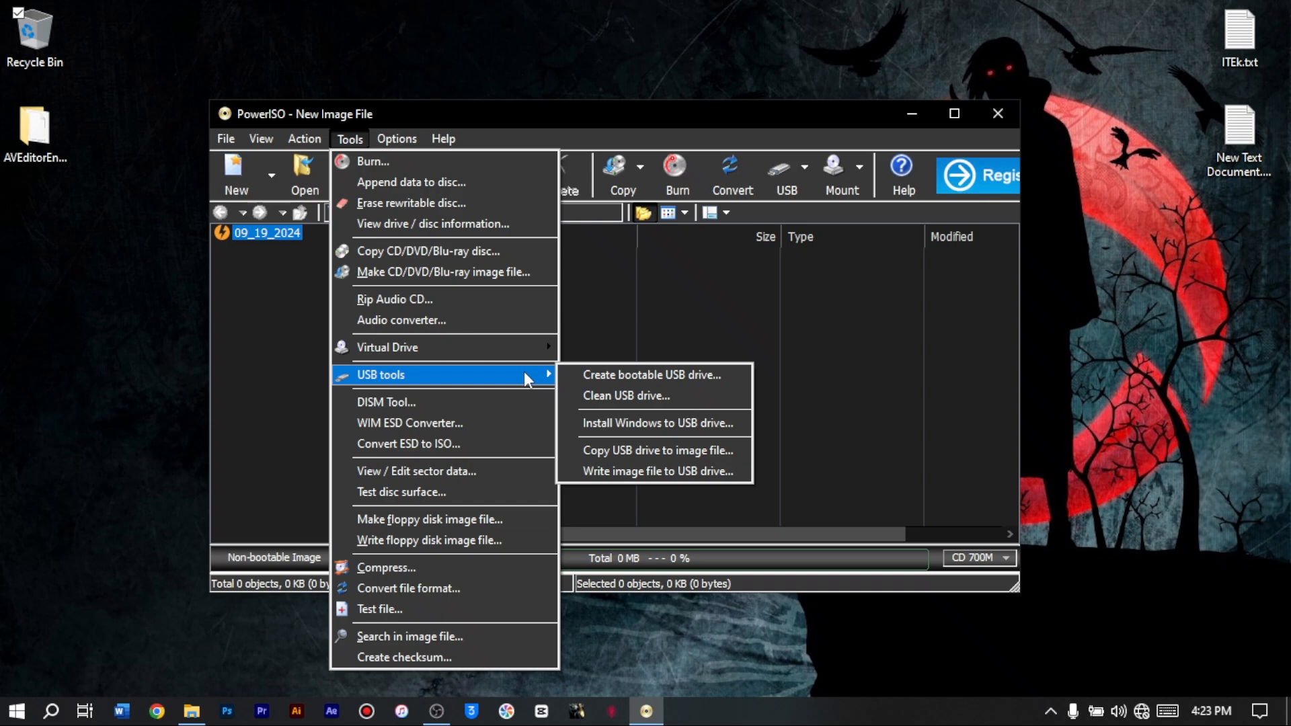
{"action": "left_click", "coordinate": [586, 375]}
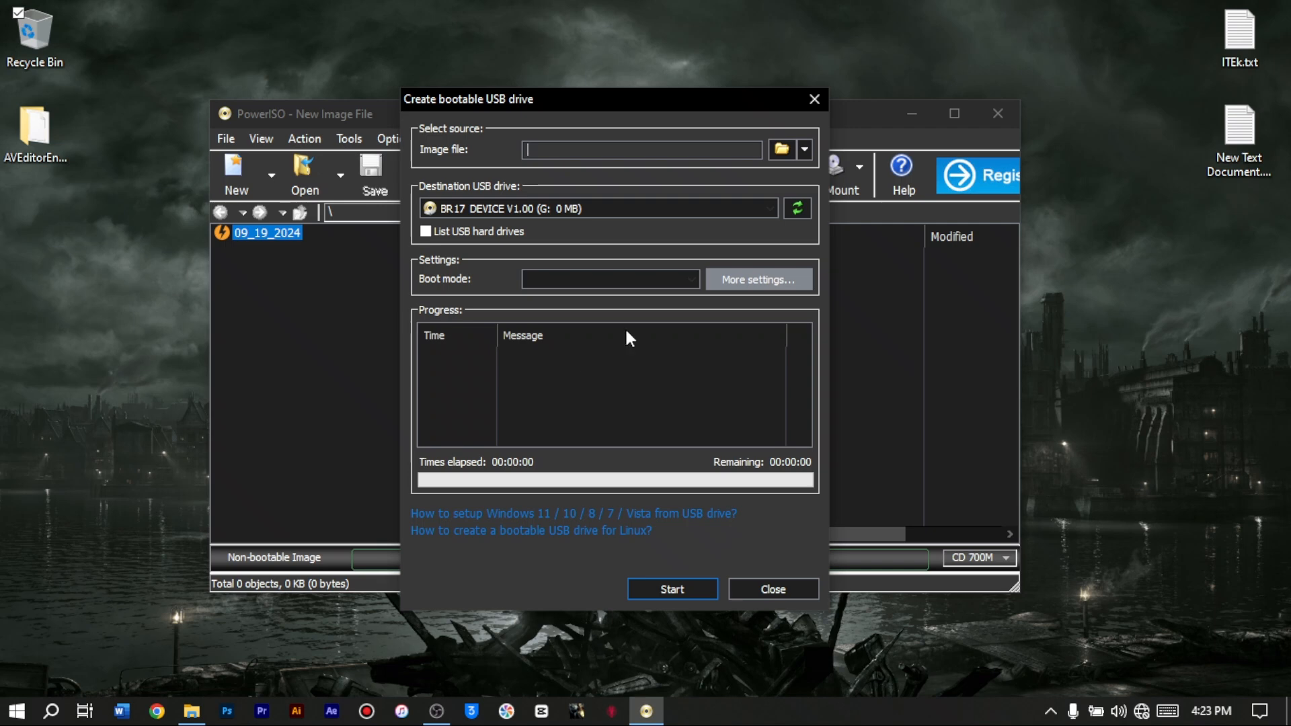
{"action": "left_click_drag", "start_coordinate": [555, 101], "coordinate": [585, 94]}
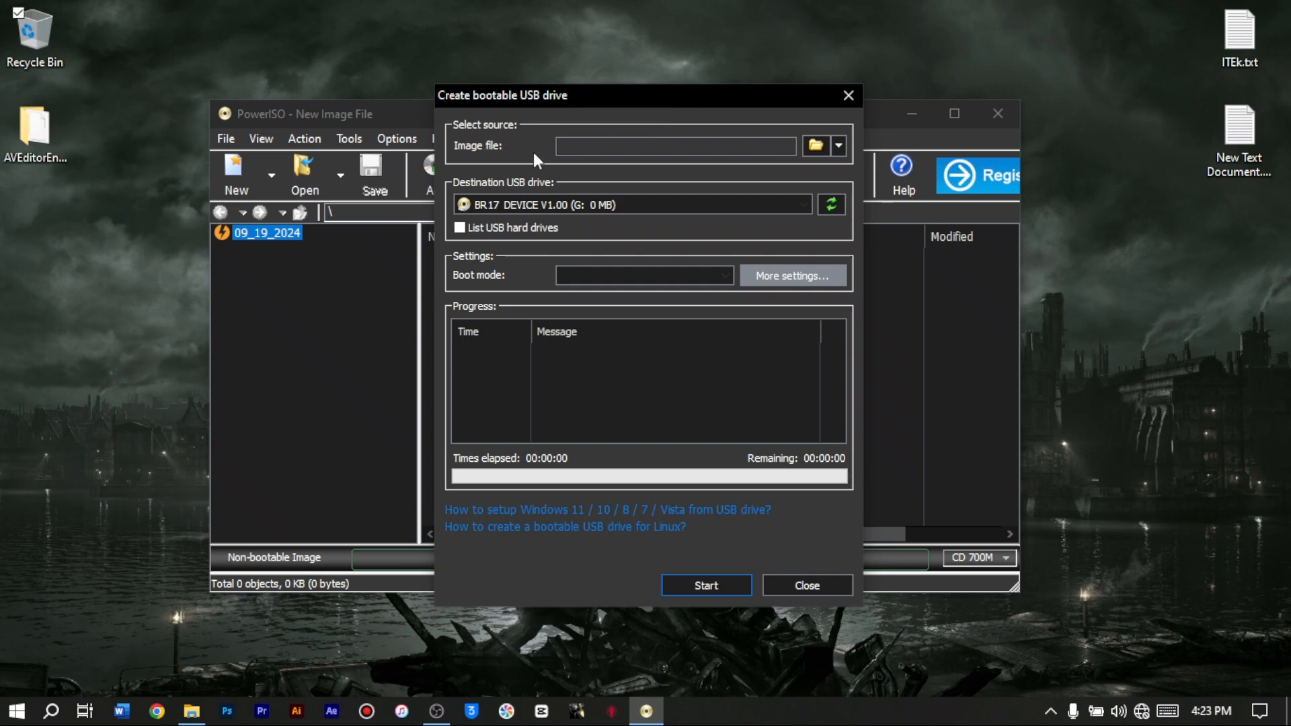
- Load Win10_22H2_English_x64.iso from the Software > Windows folder as the source image file
{"action": "left_click", "coordinate": [815, 145]}
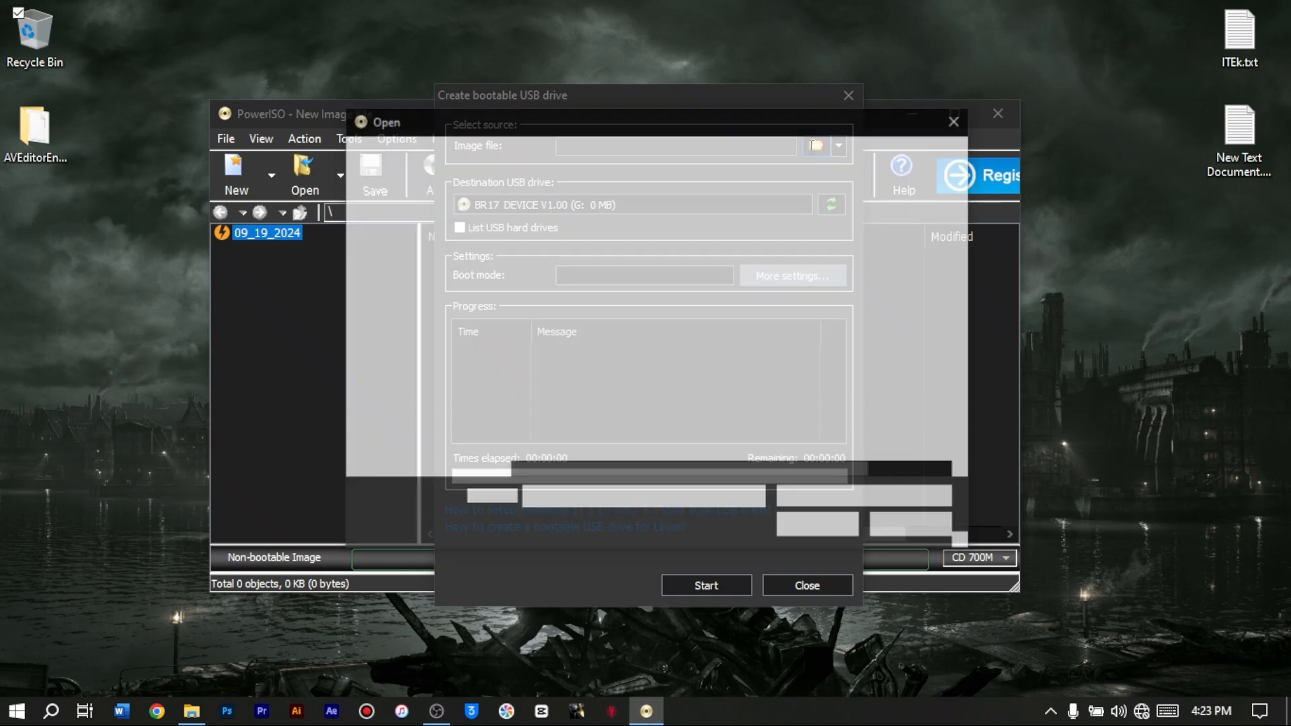
{"action": "left_click_drag", "start_coordinate": [643, 121], "coordinate": [680, 138]}
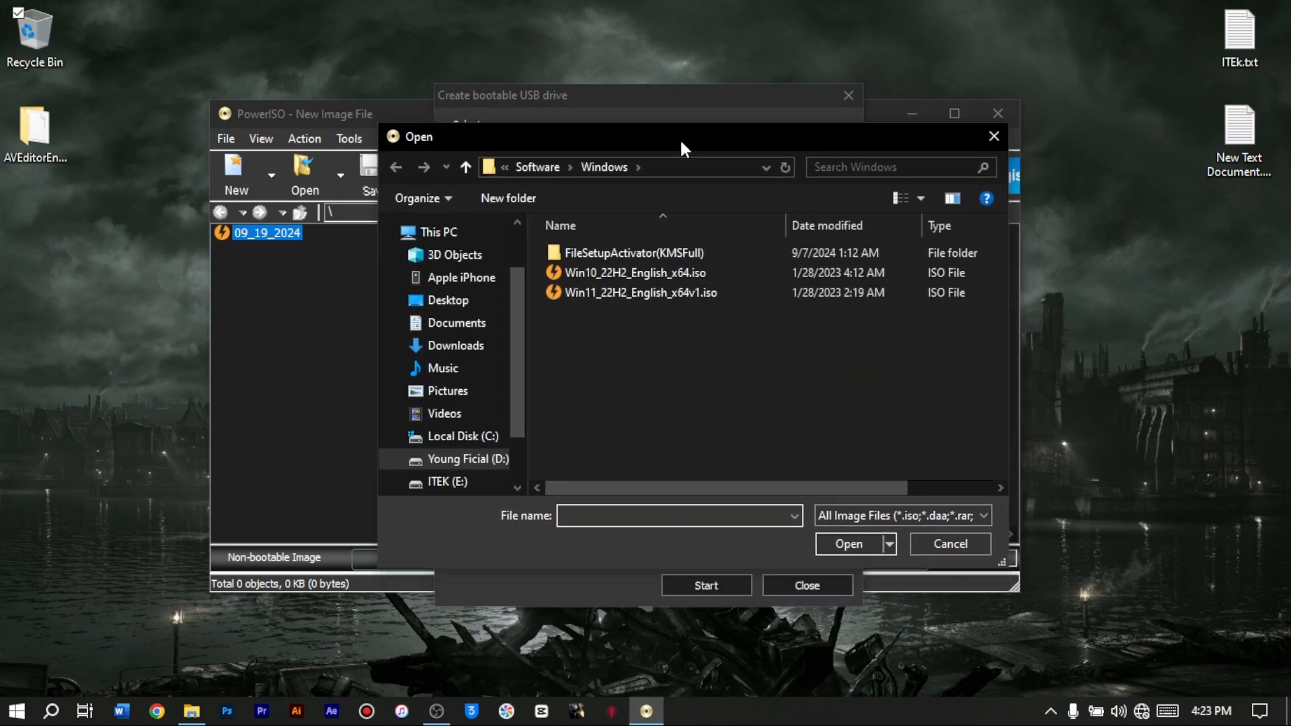
{"action": "left_click", "coordinate": [648, 273]}
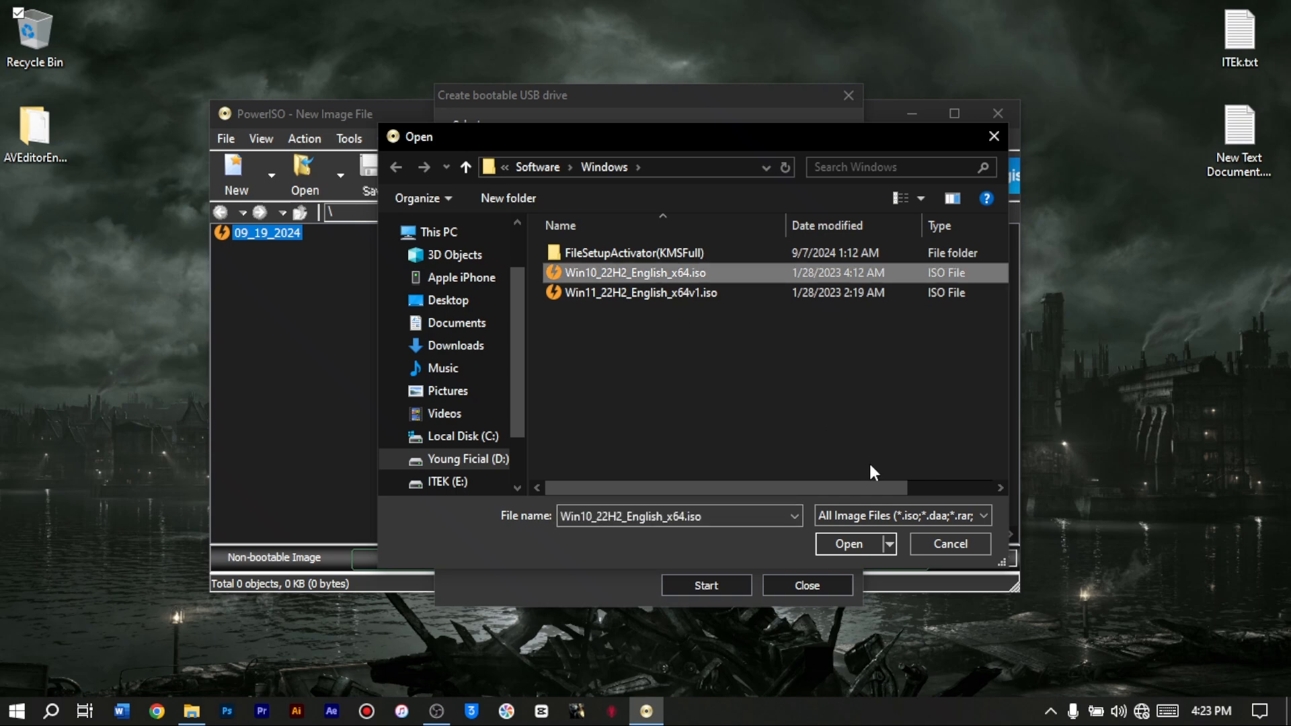
{"action": "left_click", "coordinate": [845, 542]}
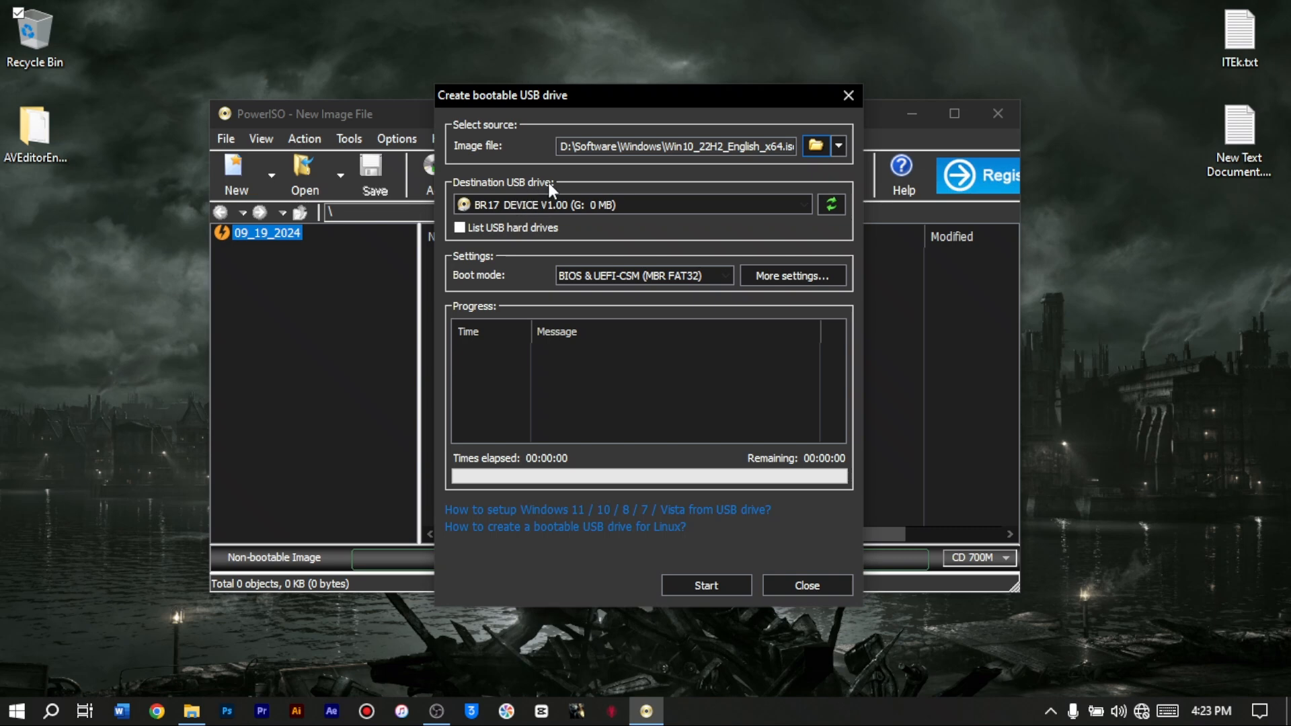
- Set AI Mass Storage (8 GB) as the destination USB drive and start writing, accepting that its data is overwritten
{"action": "left_click", "coordinate": [804, 207]}
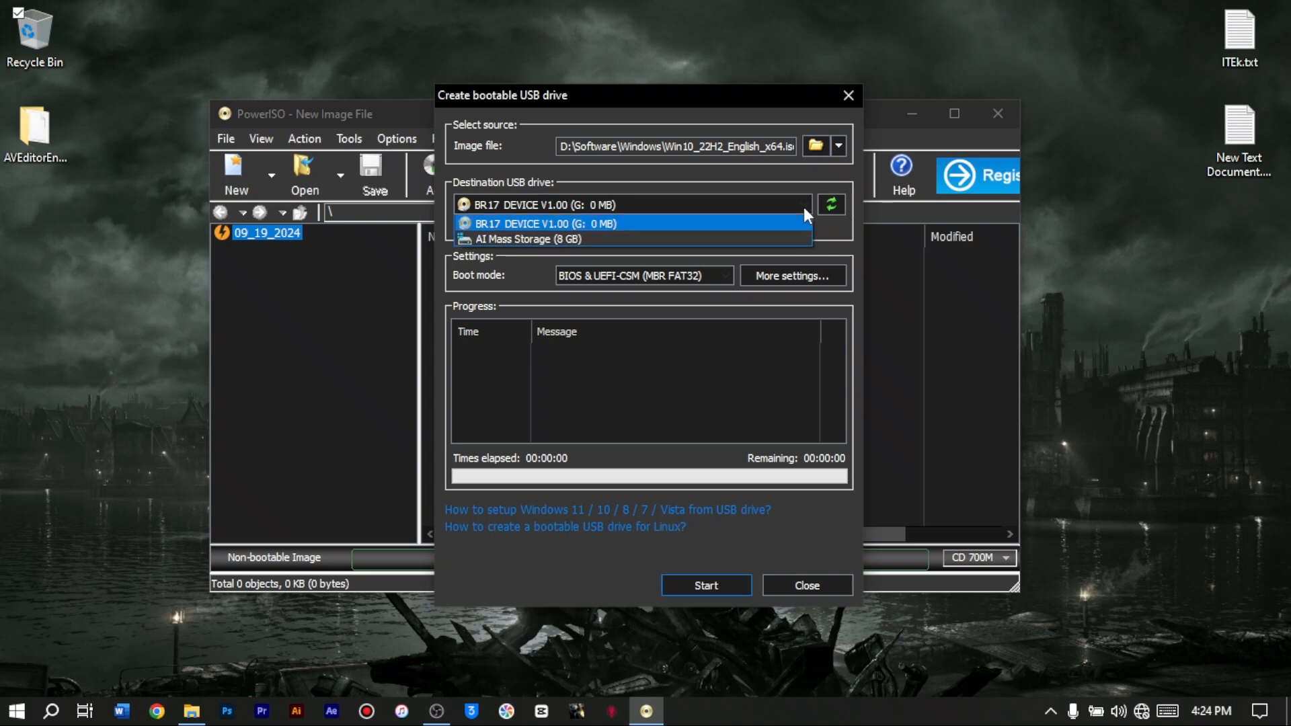
{"action": "left_click", "coordinate": [679, 240]}
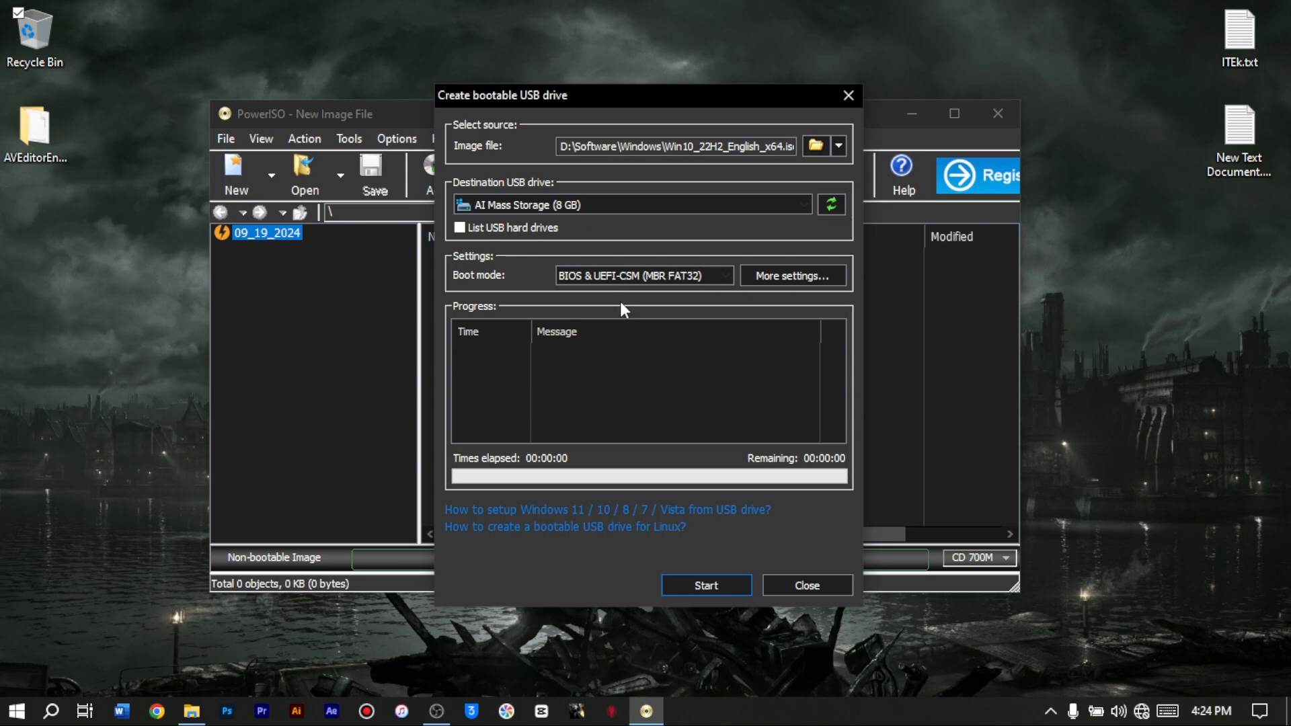
{"action": "left_click", "coordinate": [722, 583]}
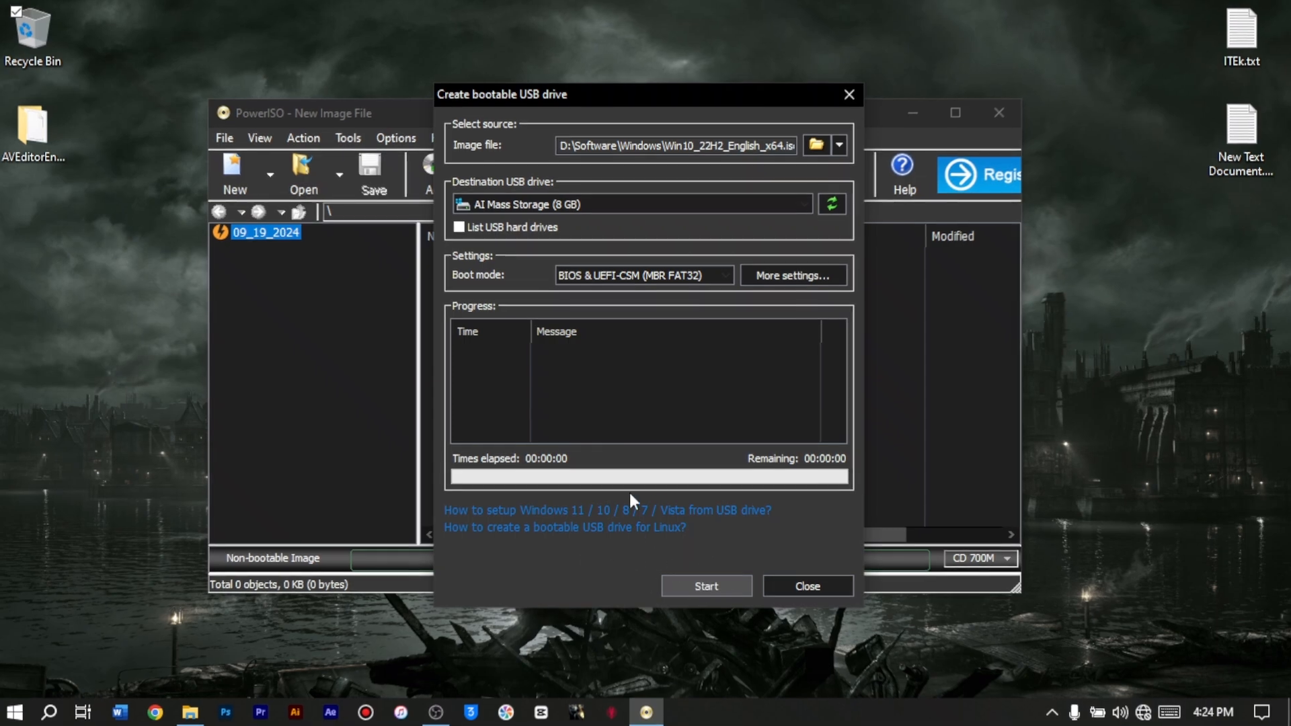
{"action": "left_click", "coordinate": [706, 584]}
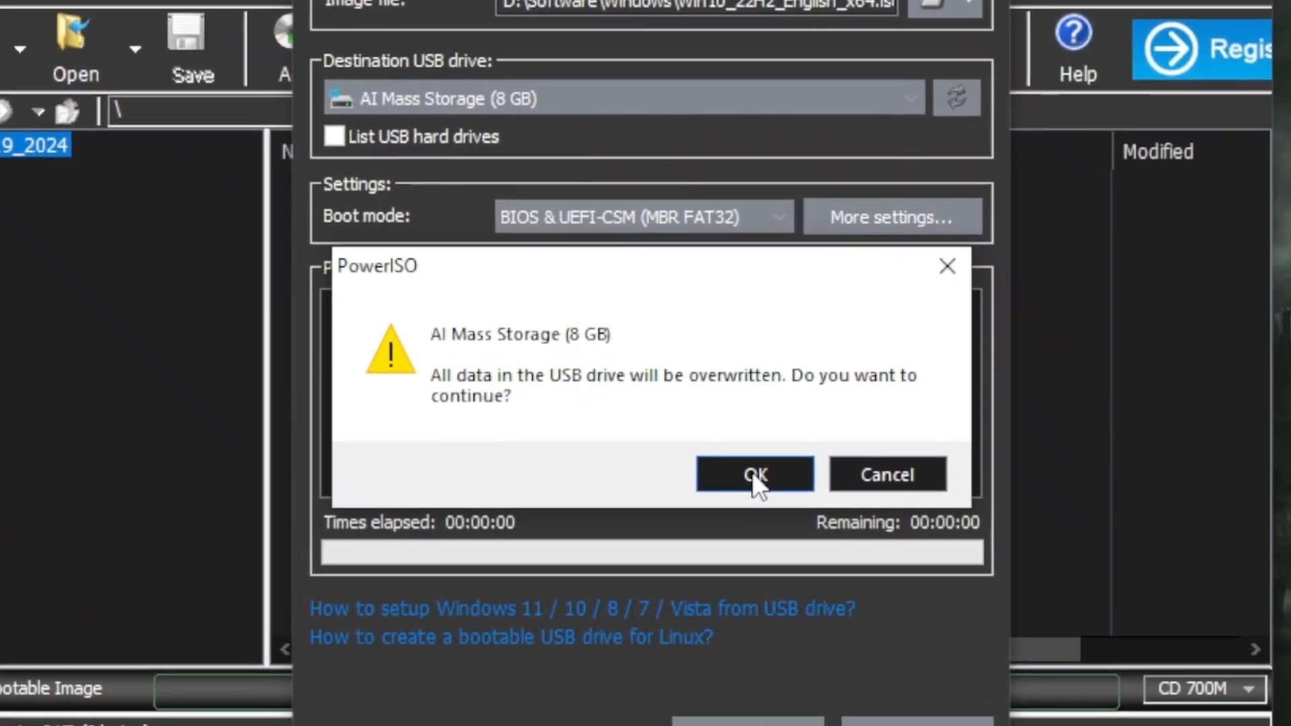
{"action": "left_click", "coordinate": [757, 474]}
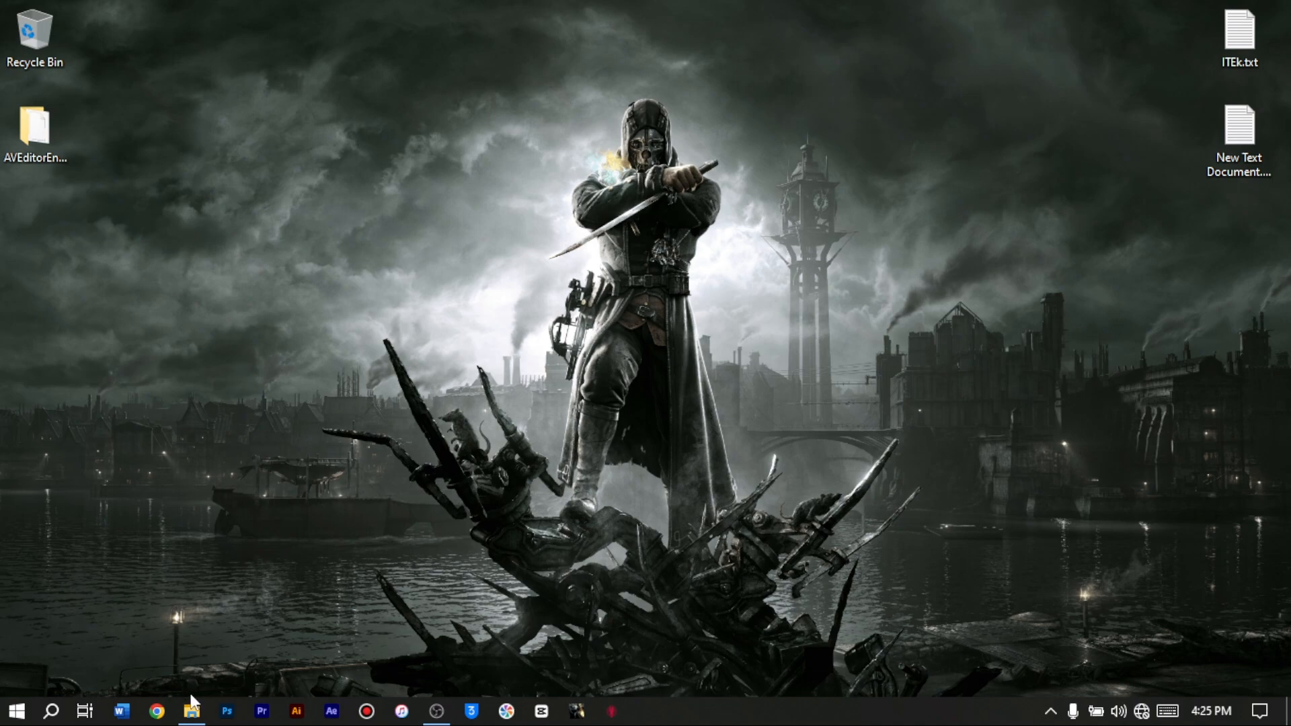
- Launch rufus-3.20-installer.exe from the Software folder in File Explorer and minimize the folder window
{"action": "left_click", "coordinate": [191, 711]}
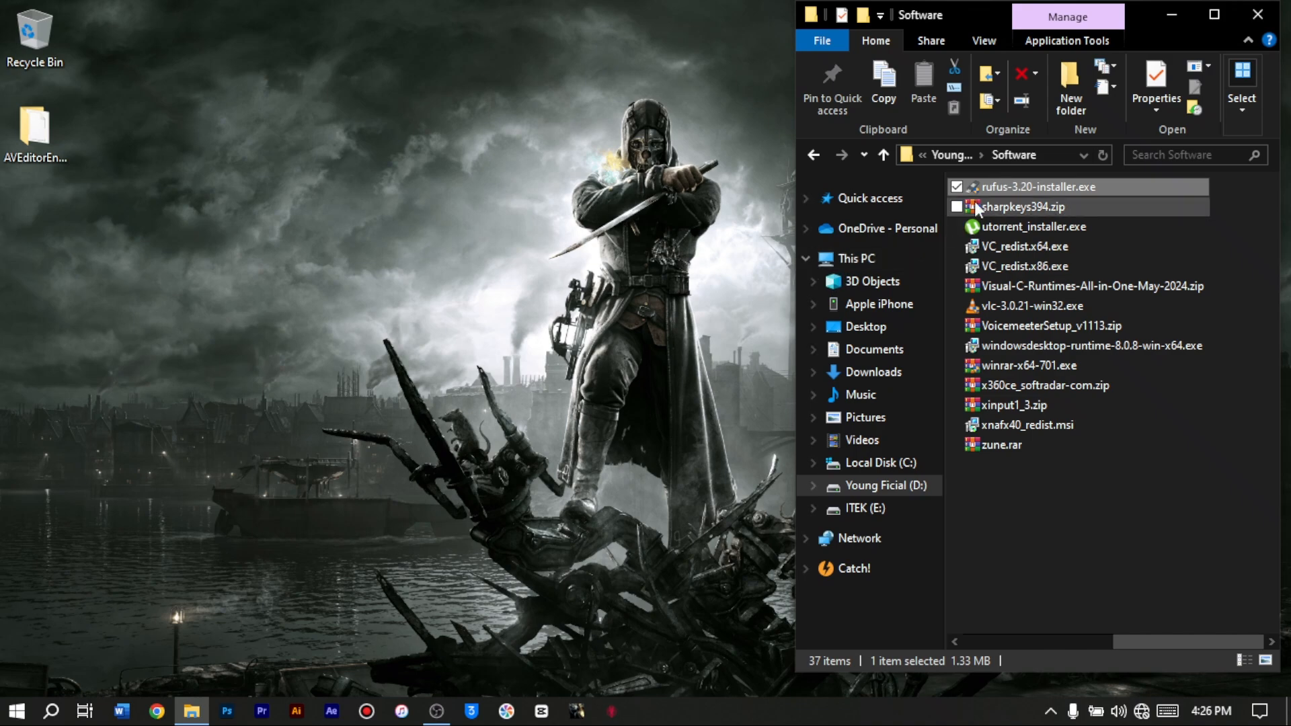
{"action": "double_click", "coordinate": [986, 190]}
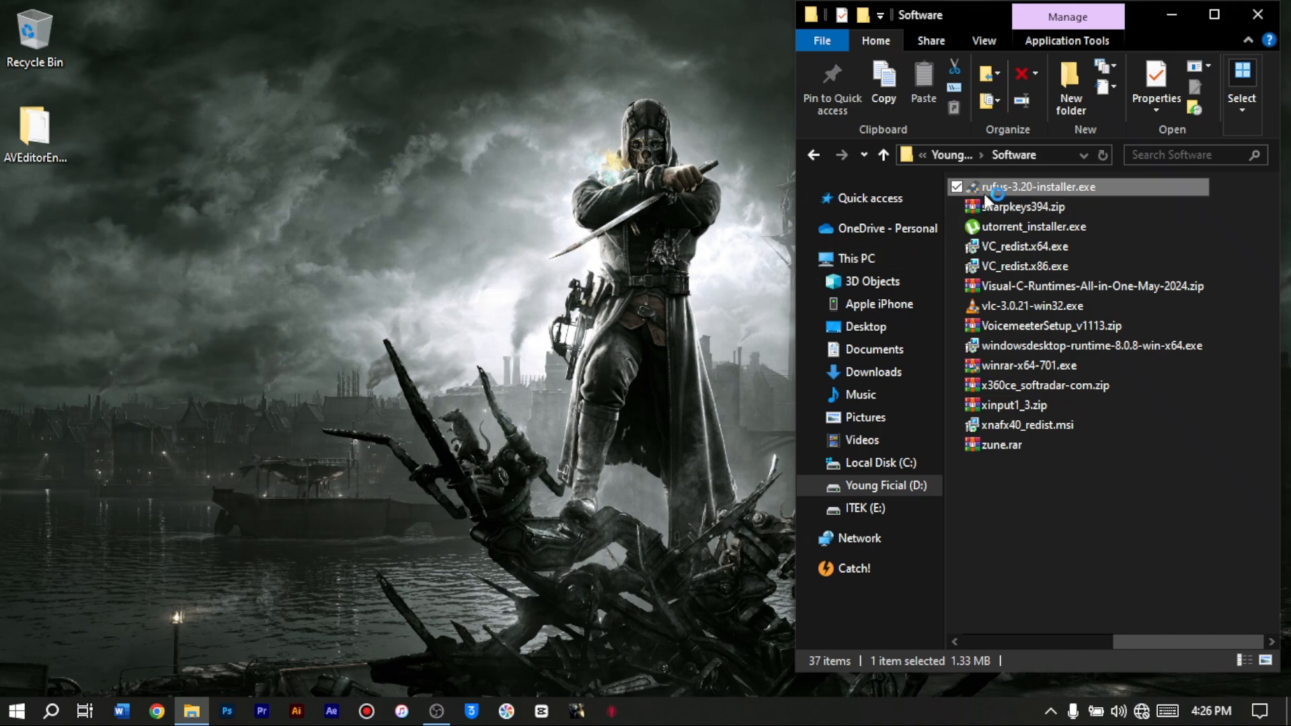
{"action": "left_click", "coordinate": [971, 537]}
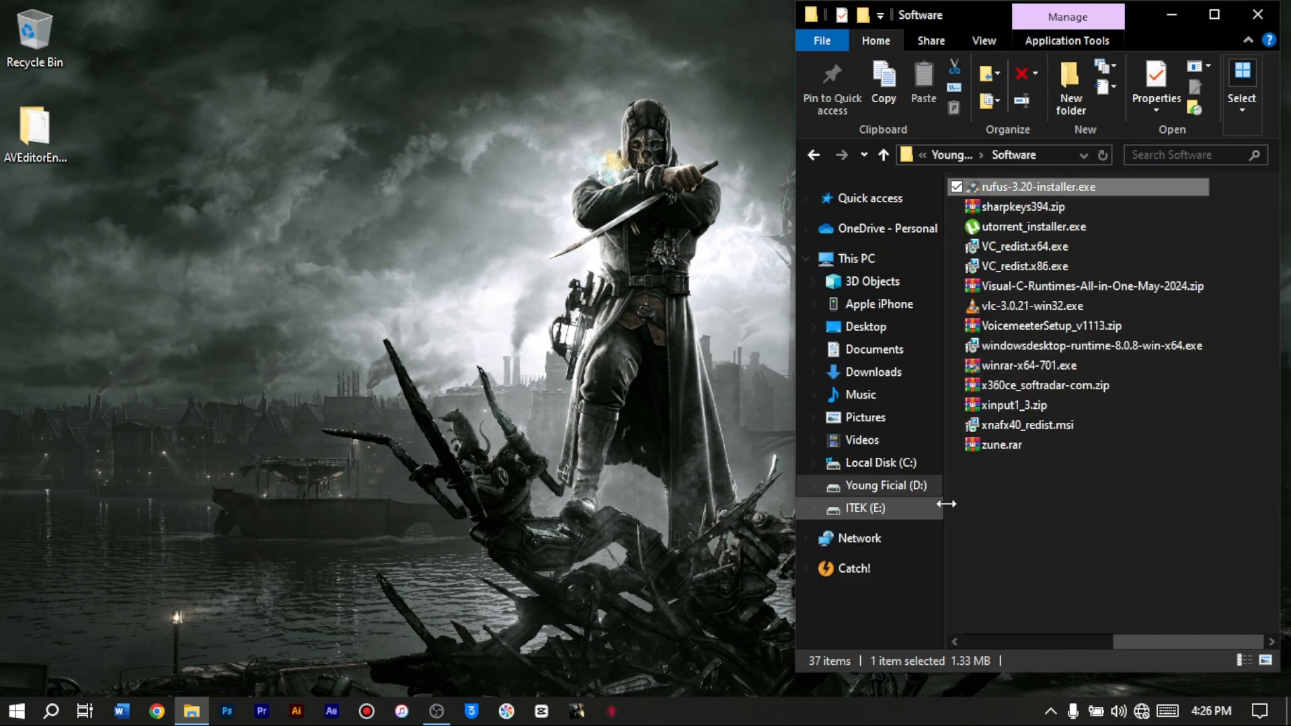
{"action": "left_click", "coordinate": [1169, 9]}
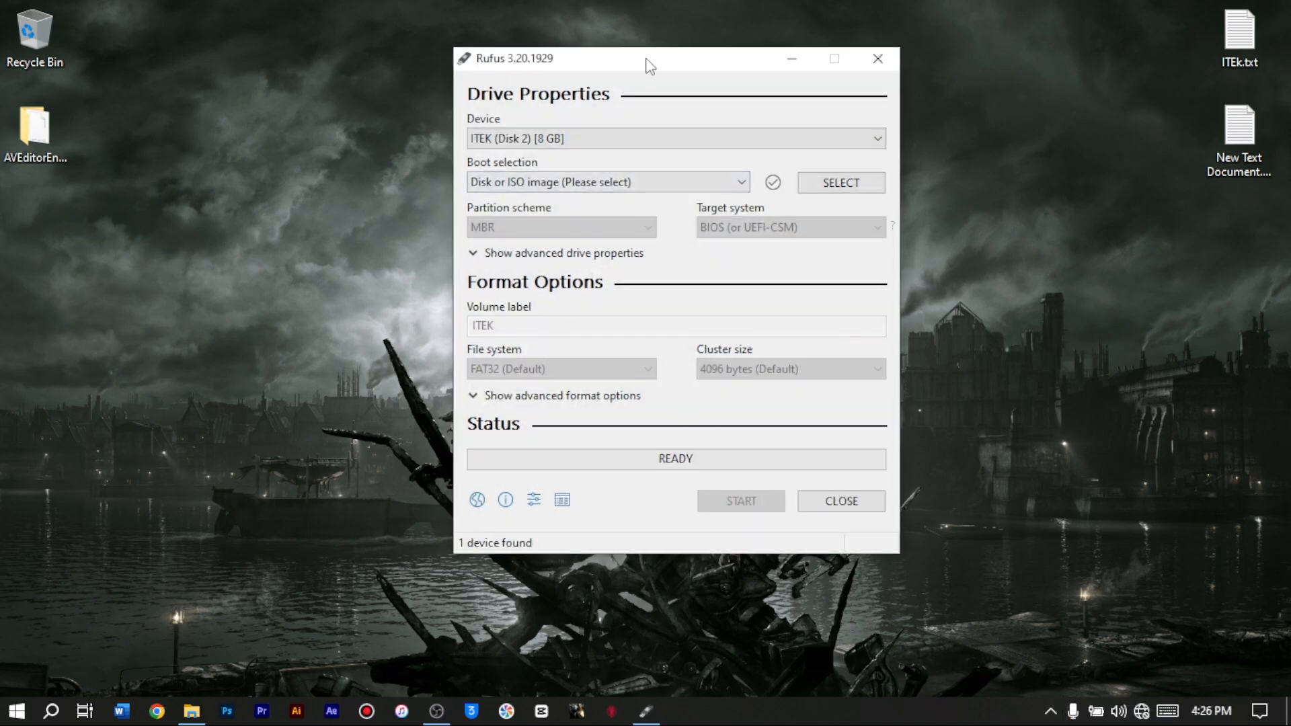
{"action": "left_click_drag", "start_coordinate": [647, 62], "coordinate": [576, 72]}
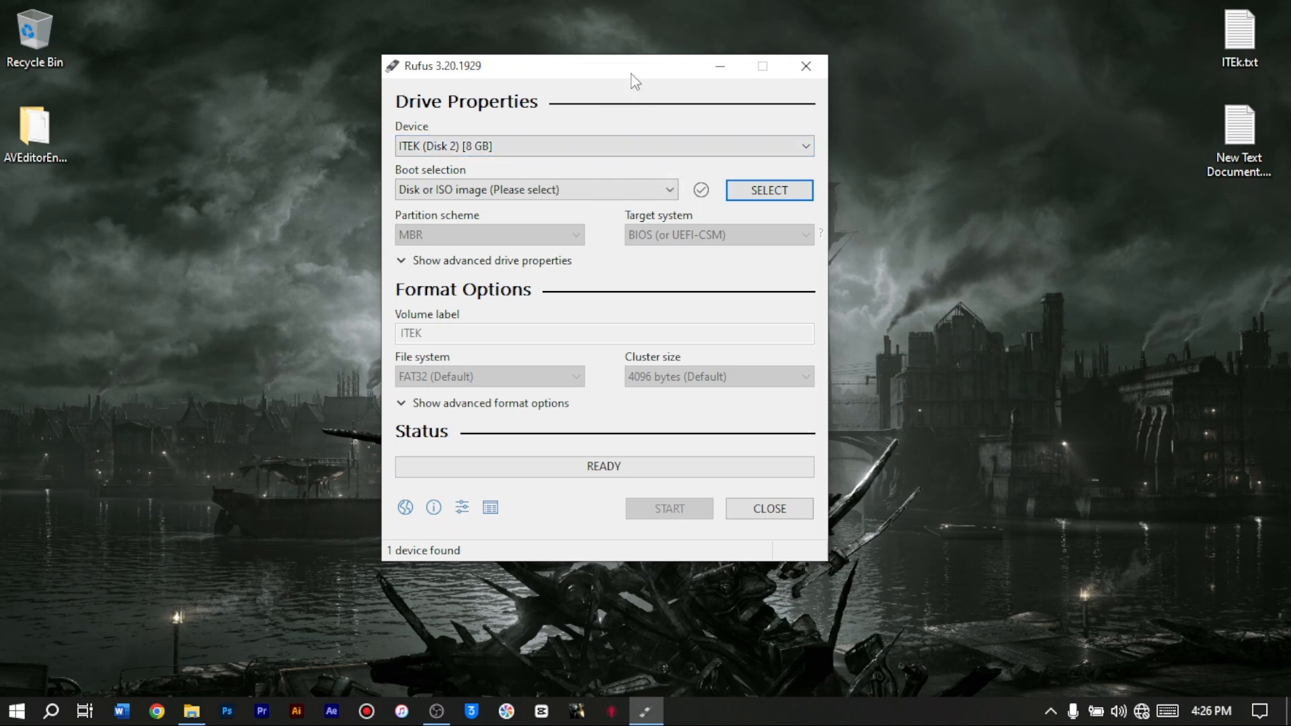
{"action": "left_click_drag", "start_coordinate": [632, 74], "coordinate": [643, 74]}
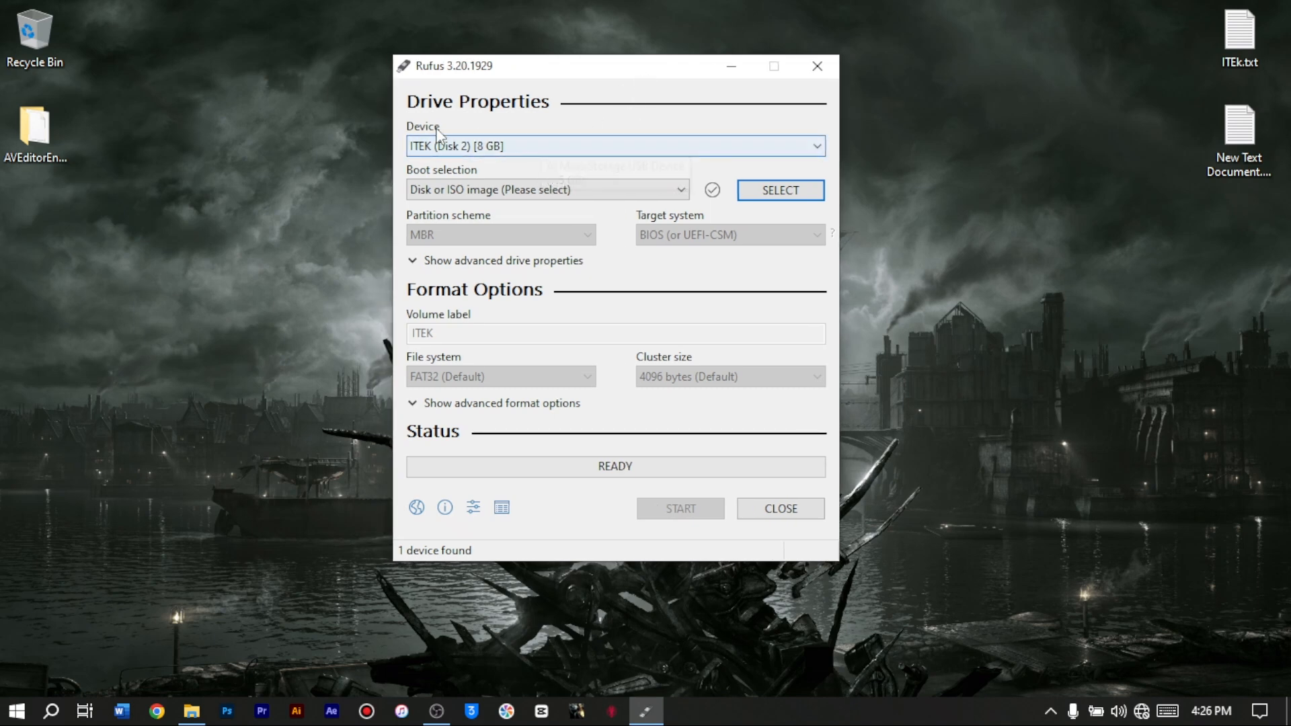
- Choose ITEK (Disk 2) [8 GB] as the device and Disk or ISO image as the boot selection
{"action": "left_click", "coordinate": [547, 145]}
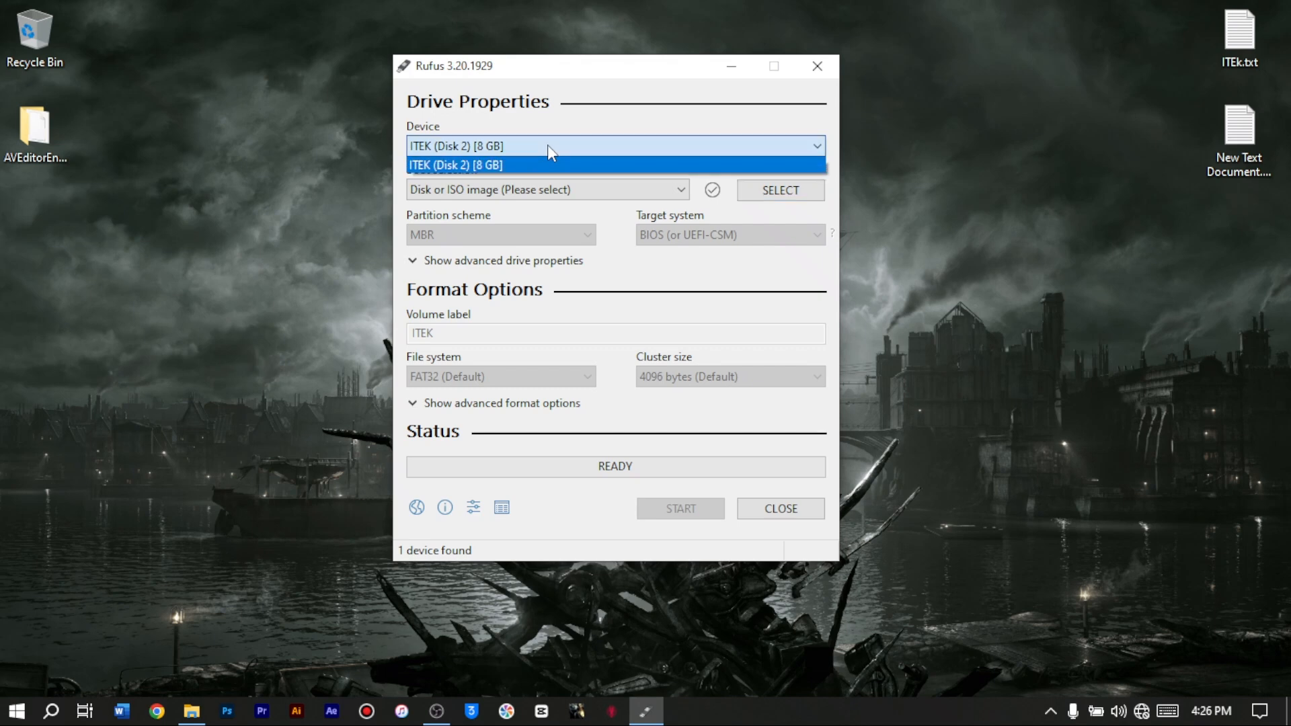
{"action": "left_click", "coordinate": [578, 165]}
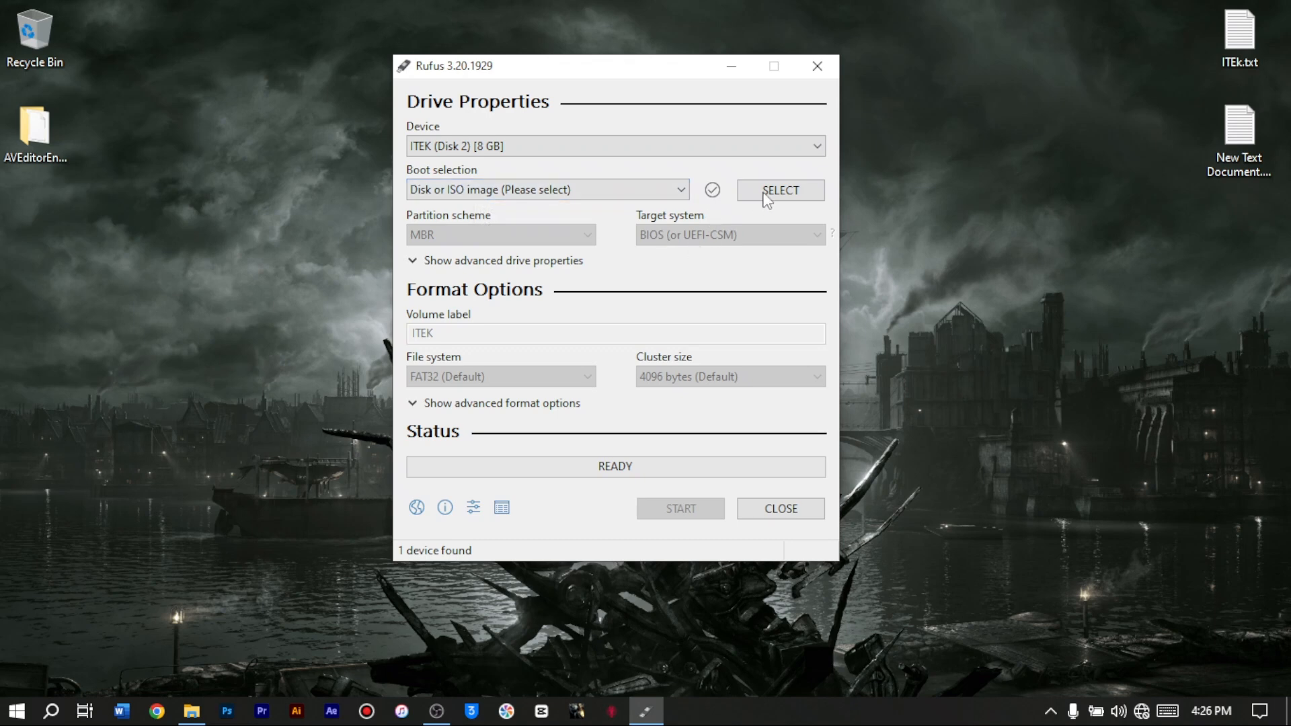
{"action": "left_click", "coordinate": [681, 191]}
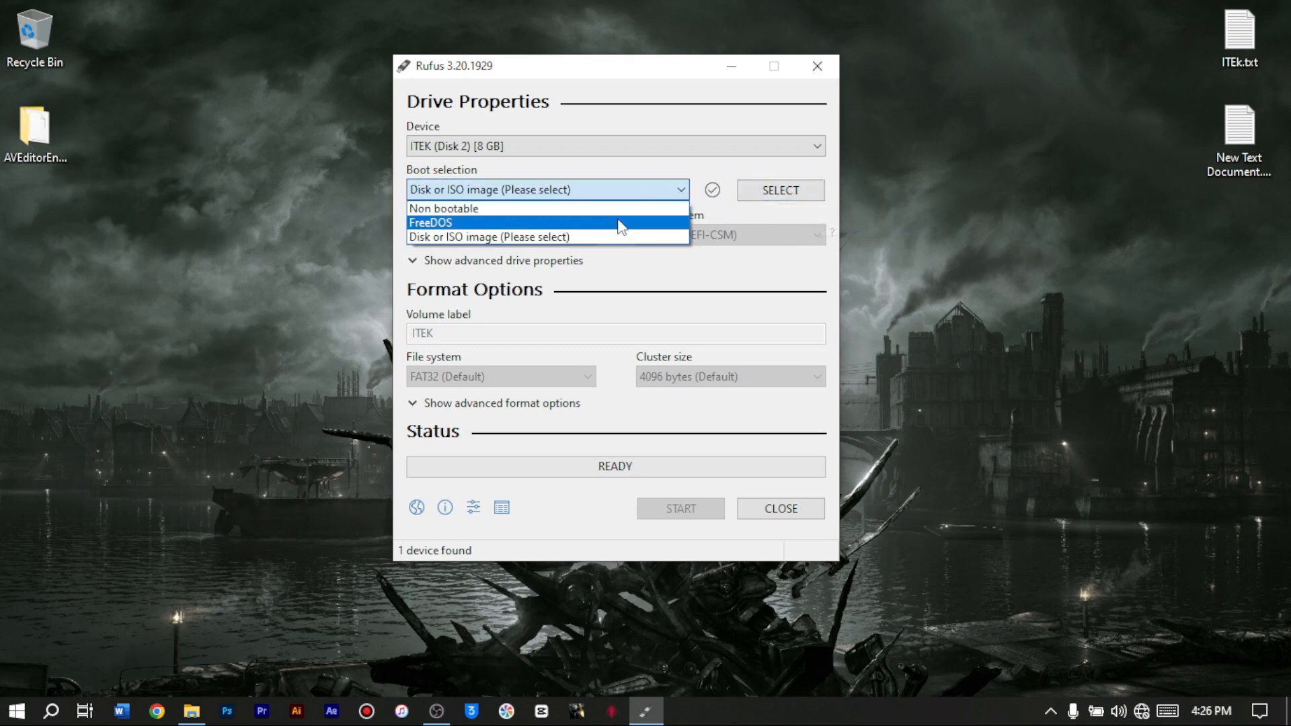
{"action": "left_click", "coordinate": [608, 238]}
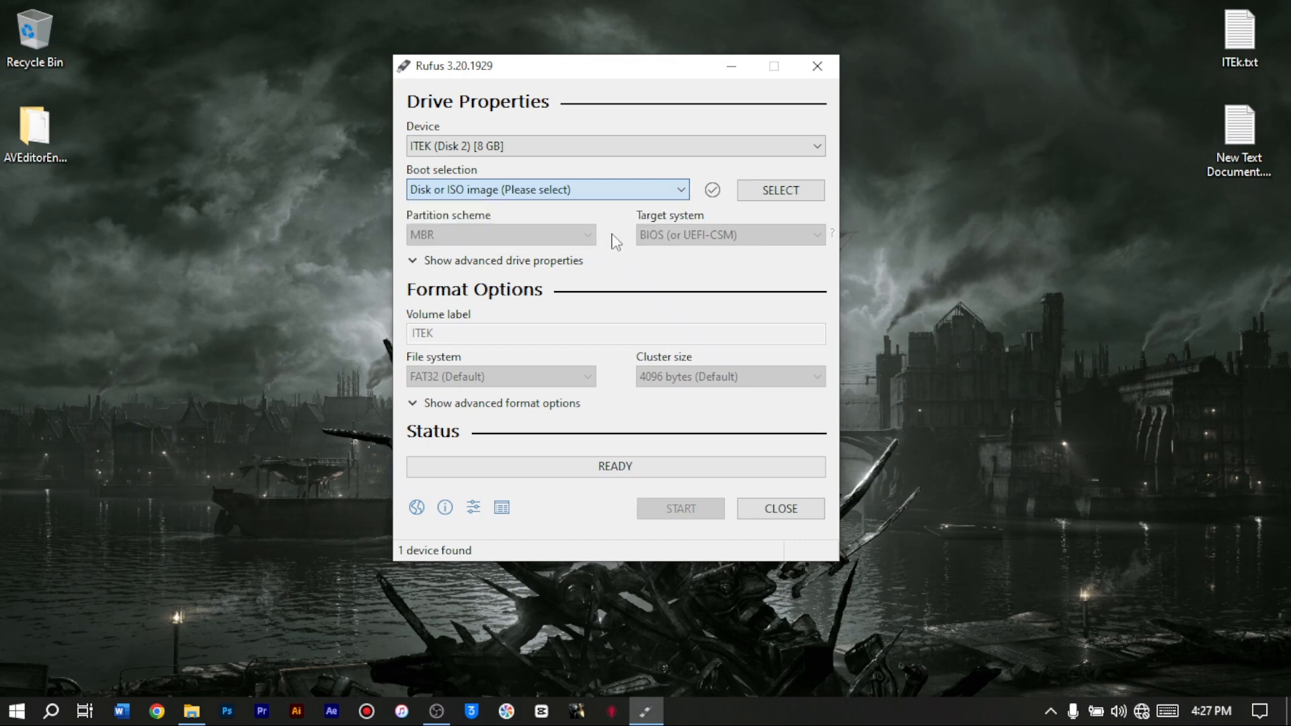
- Load Win10_22H2_English_x64.iso from the Software > Windows folder as the boot image in Rufus
{"action": "left_click", "coordinate": [794, 191]}
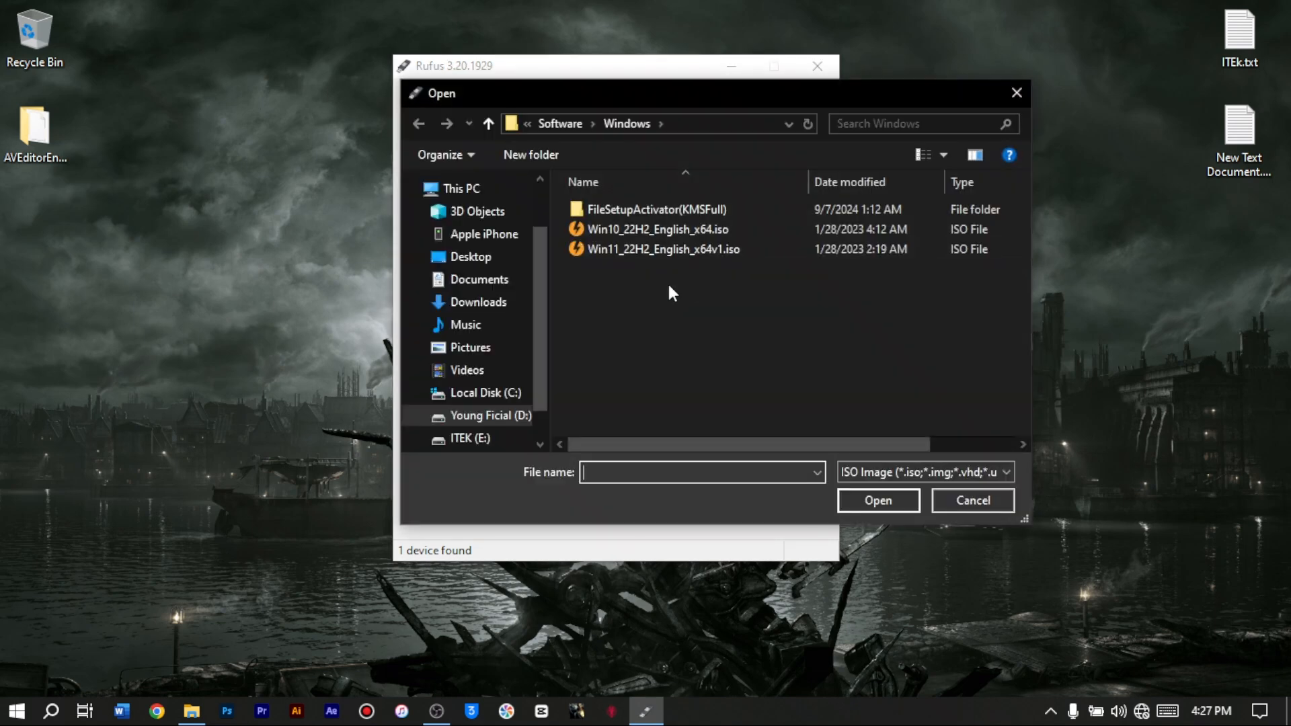
{"action": "left_click_drag", "start_coordinate": [687, 97], "coordinate": [638, 85]}
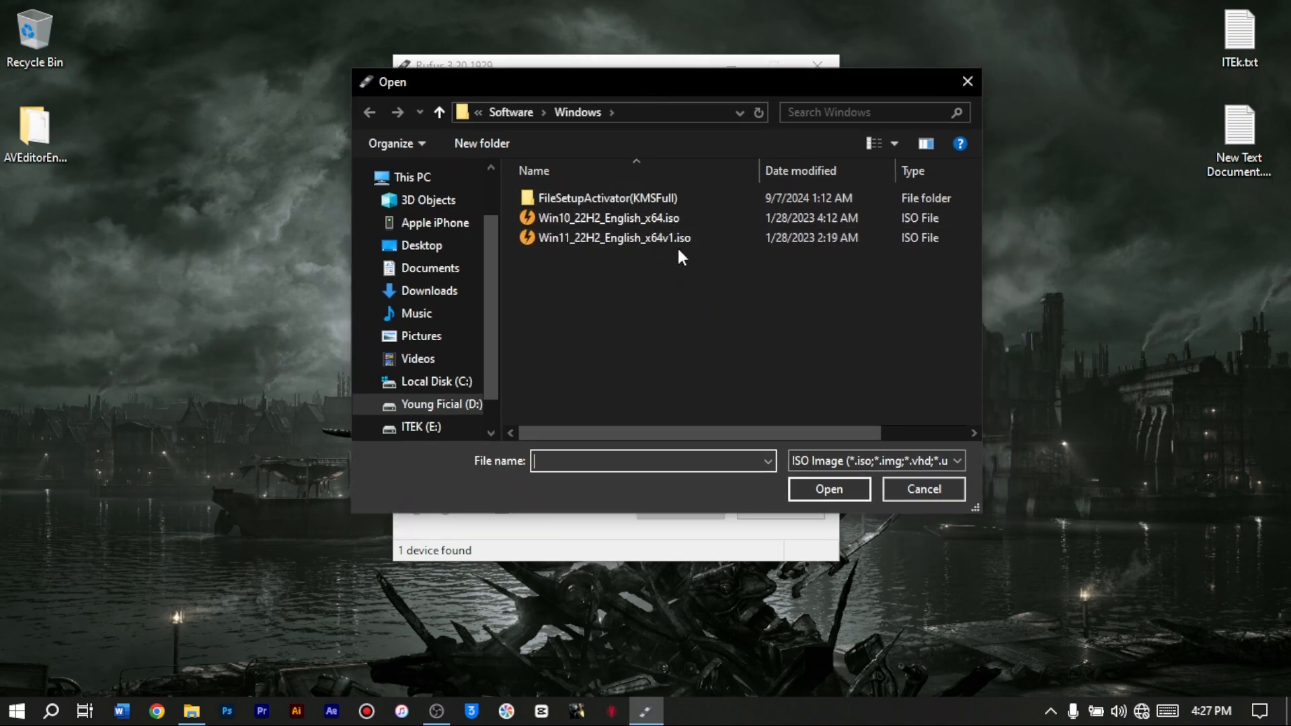
{"action": "left_click", "coordinate": [613, 219]}
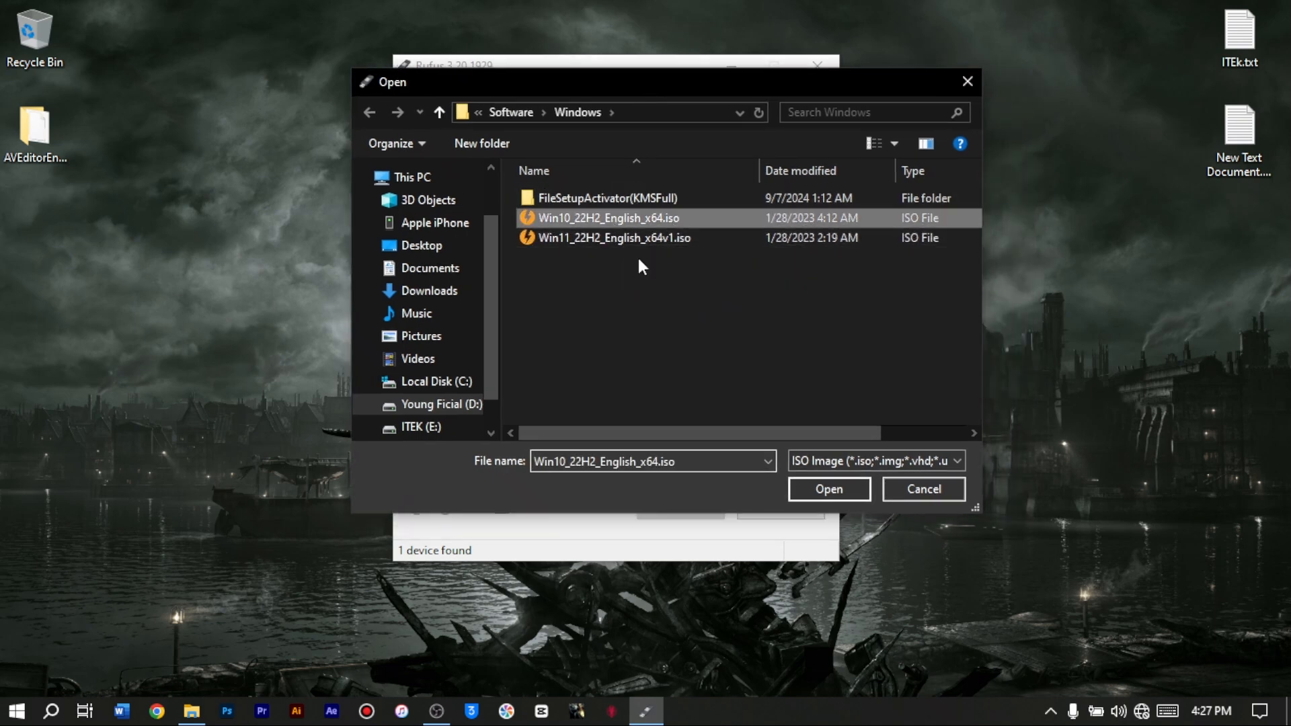
{"action": "left_click", "coordinate": [804, 488]}
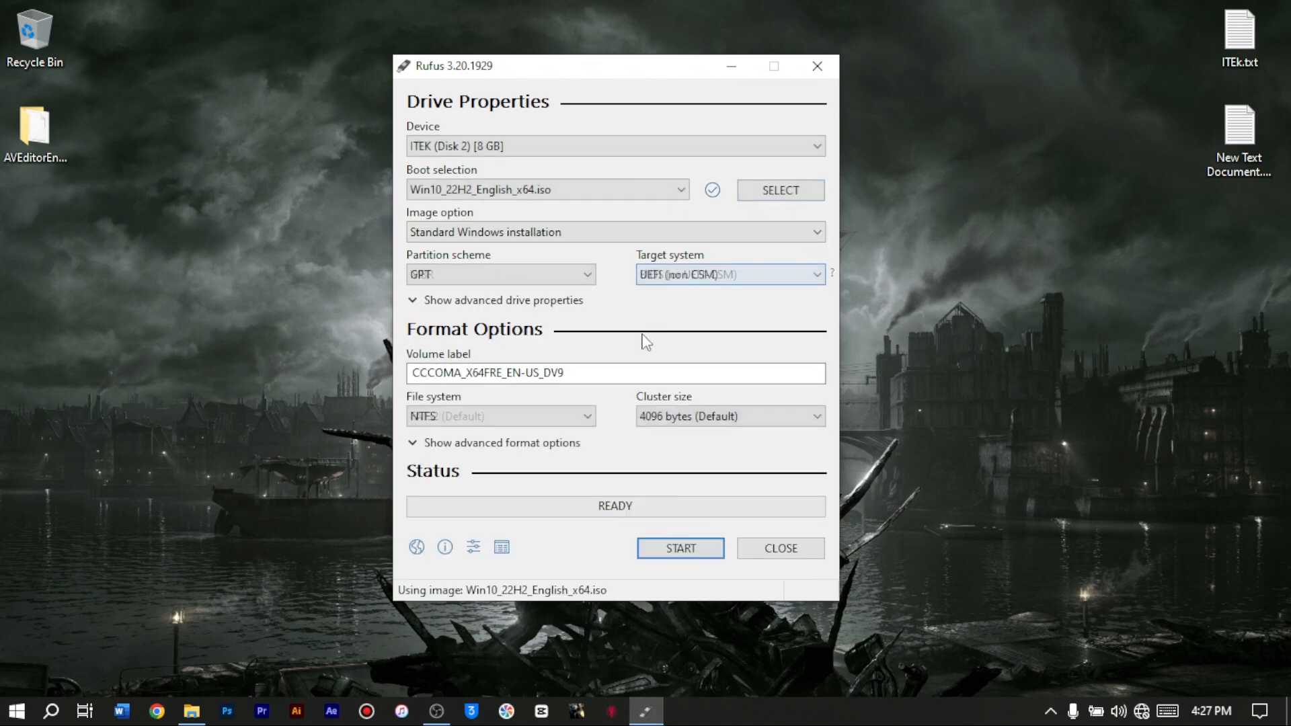
{"action": "left_click_drag", "start_coordinate": [679, 78], "coordinate": [695, 102]}
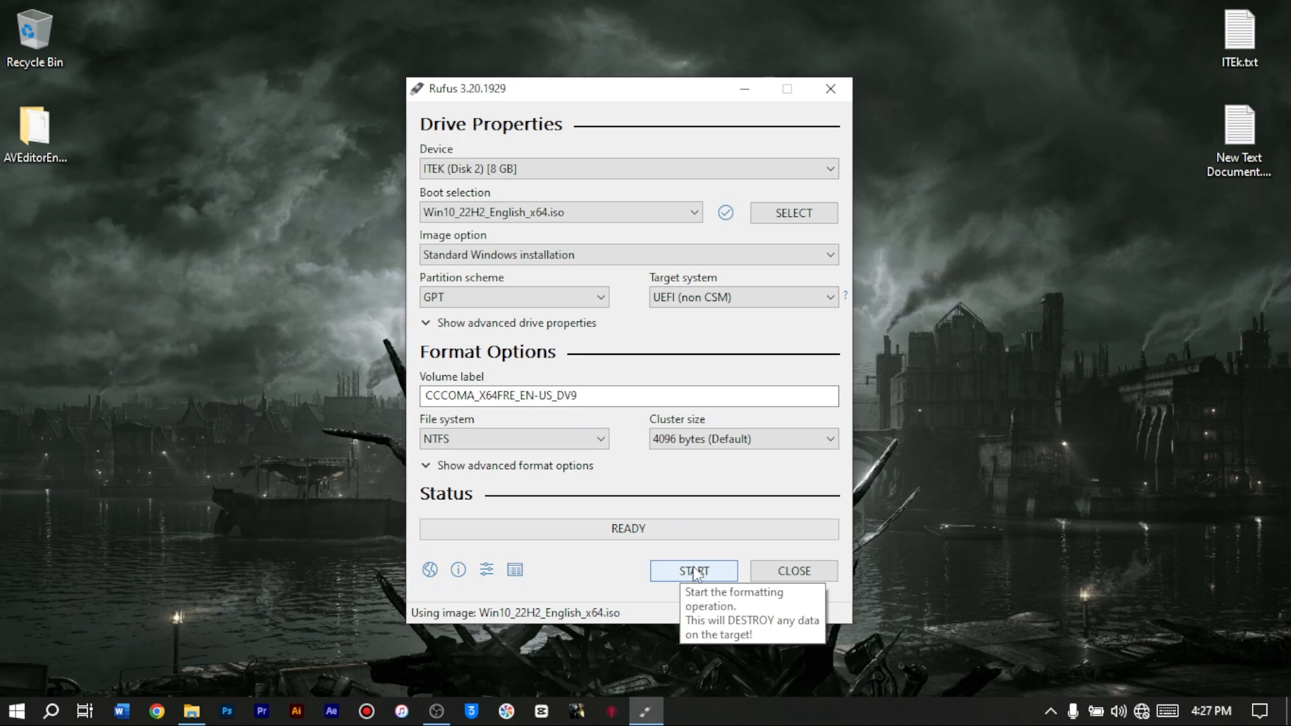
- Set the volume label to "windows 10" and choose NTFS as the file system
{"action": "left_click", "coordinate": [580, 396]}
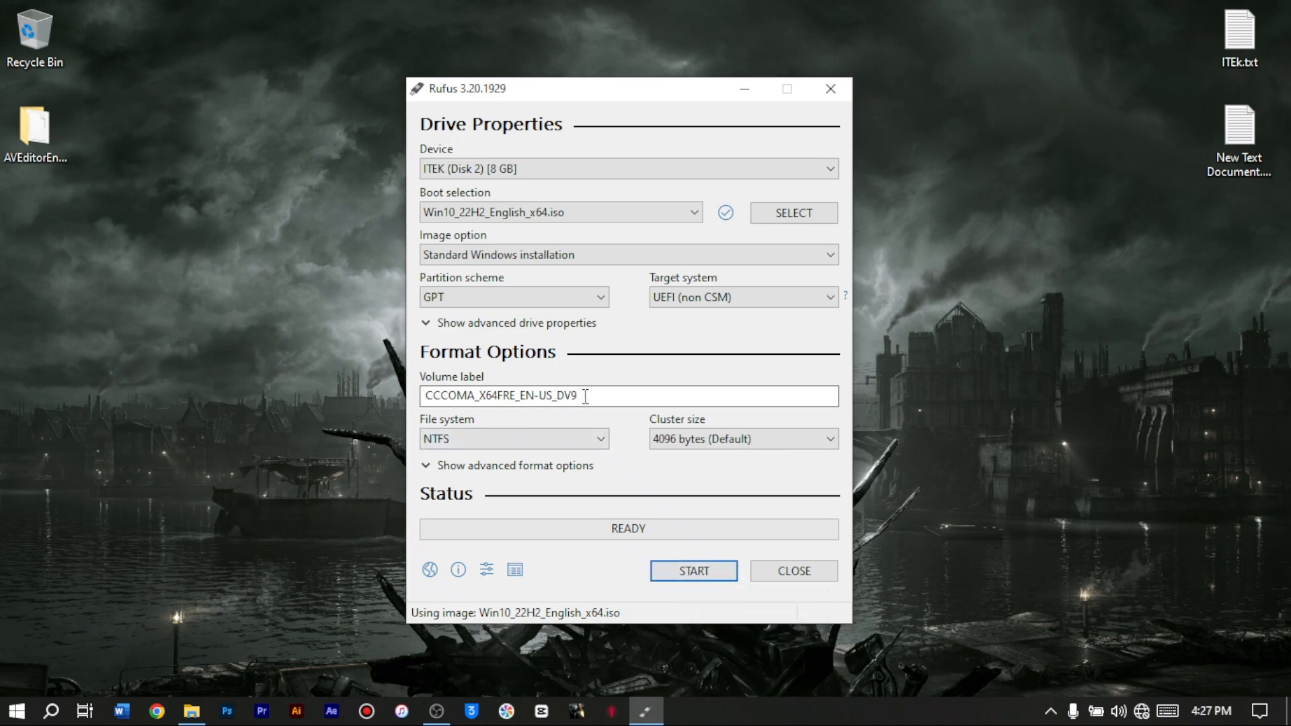
{"action": "key", "text": "ctrl+a"}
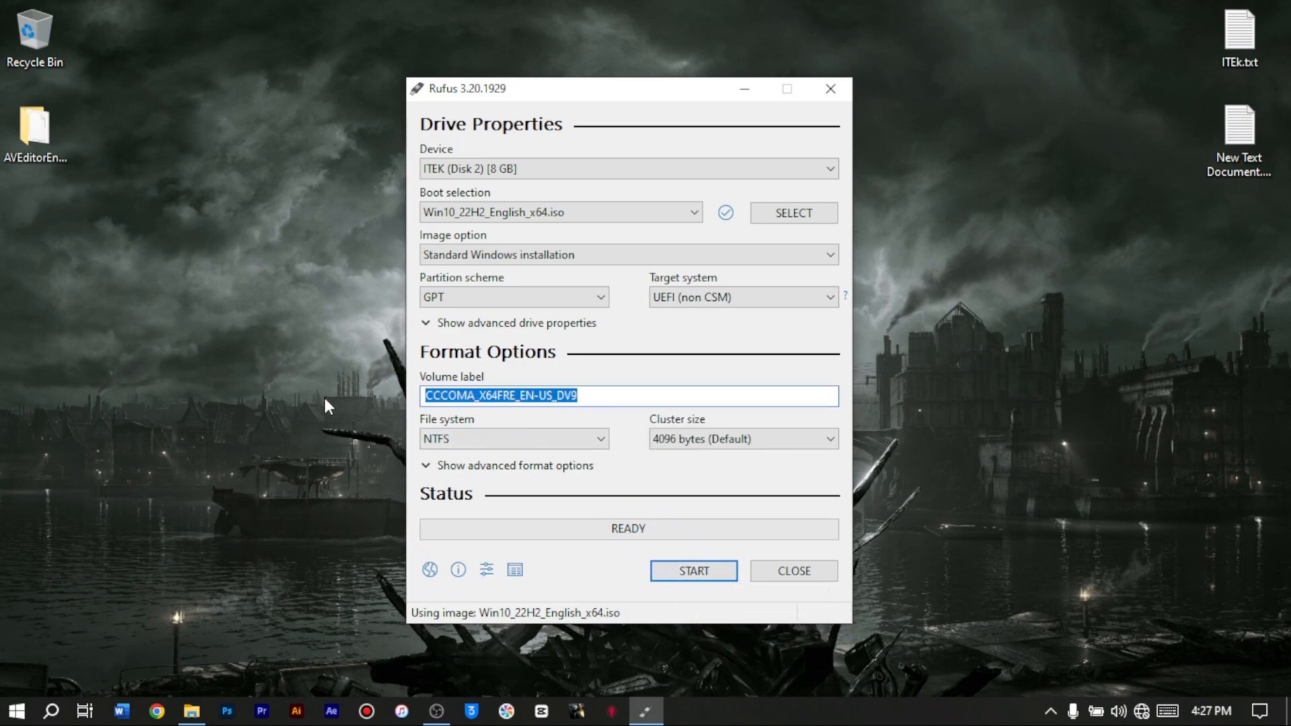
{"action": "type", "text": "windows "}
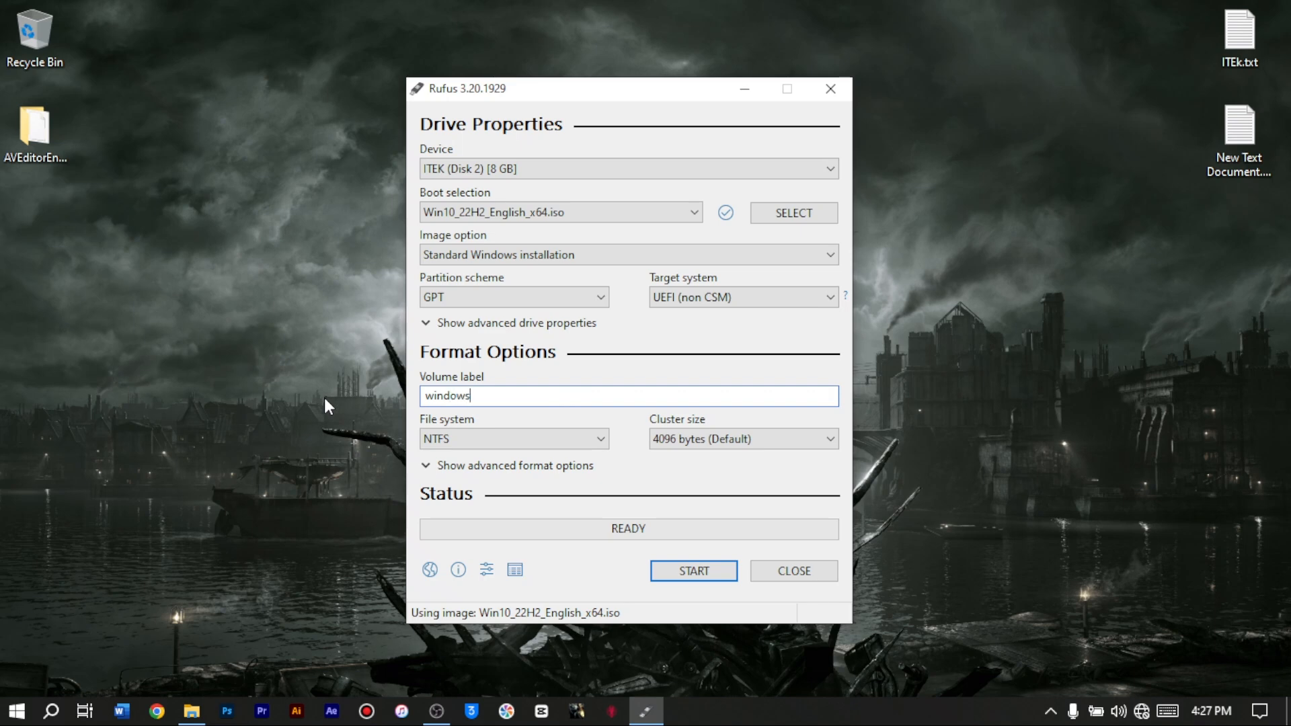
{"action": "type", "text": "10"}
{"action": "left_click", "coordinate": [510, 439]}
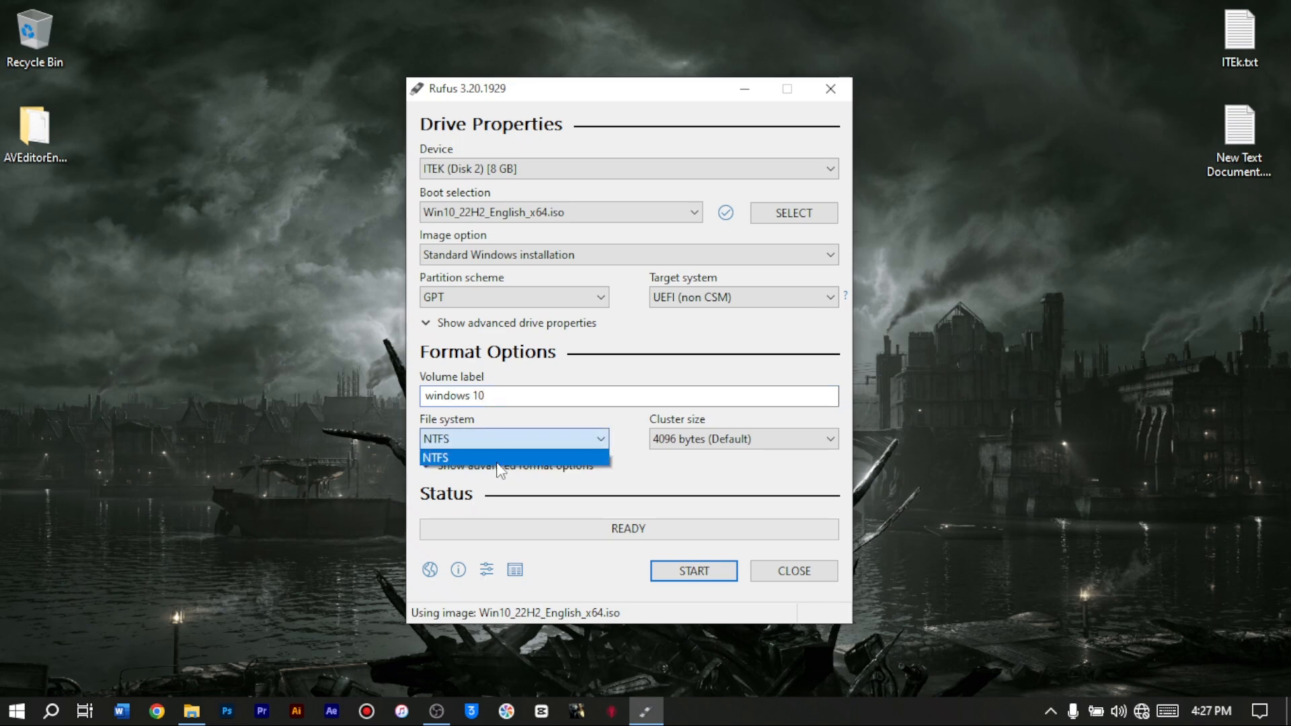
{"action": "left_click", "coordinate": [505, 453]}
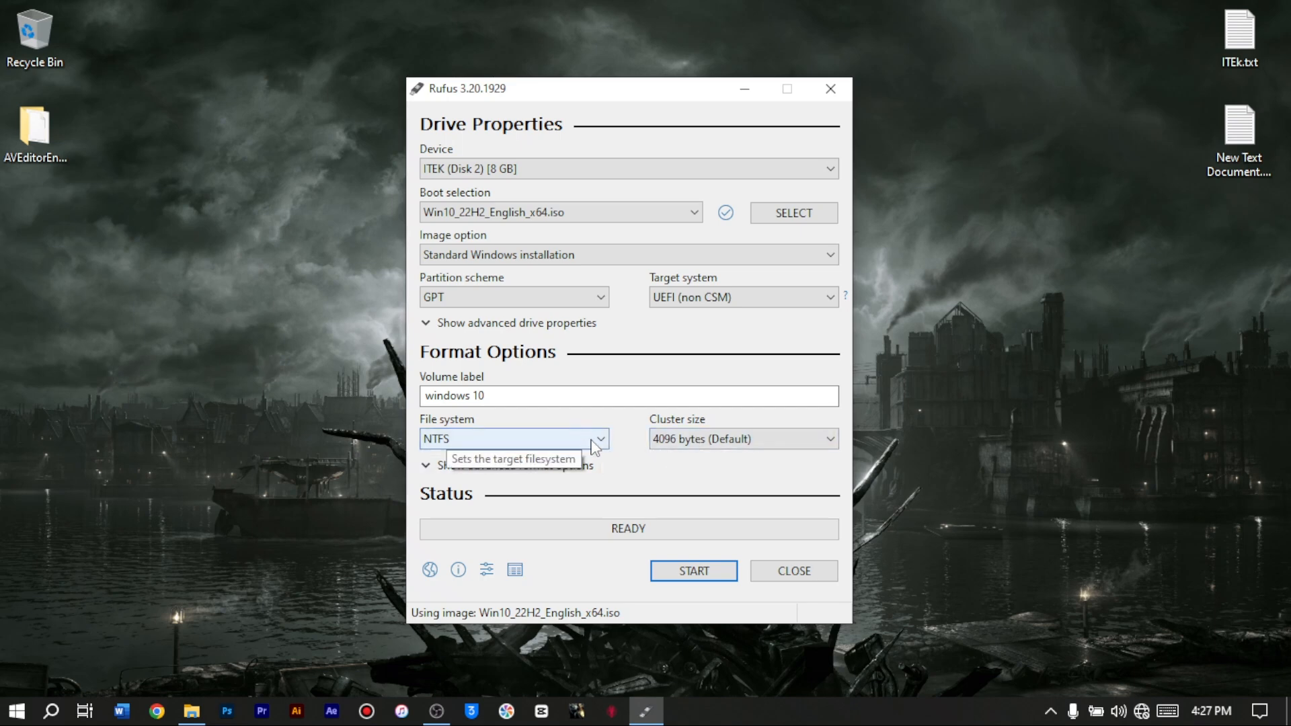
- Start writing the USB drive with no Windows installation customizations selected, accepting that all data on the device is destroyed
{"action": "left_click", "coordinate": [699, 572]}
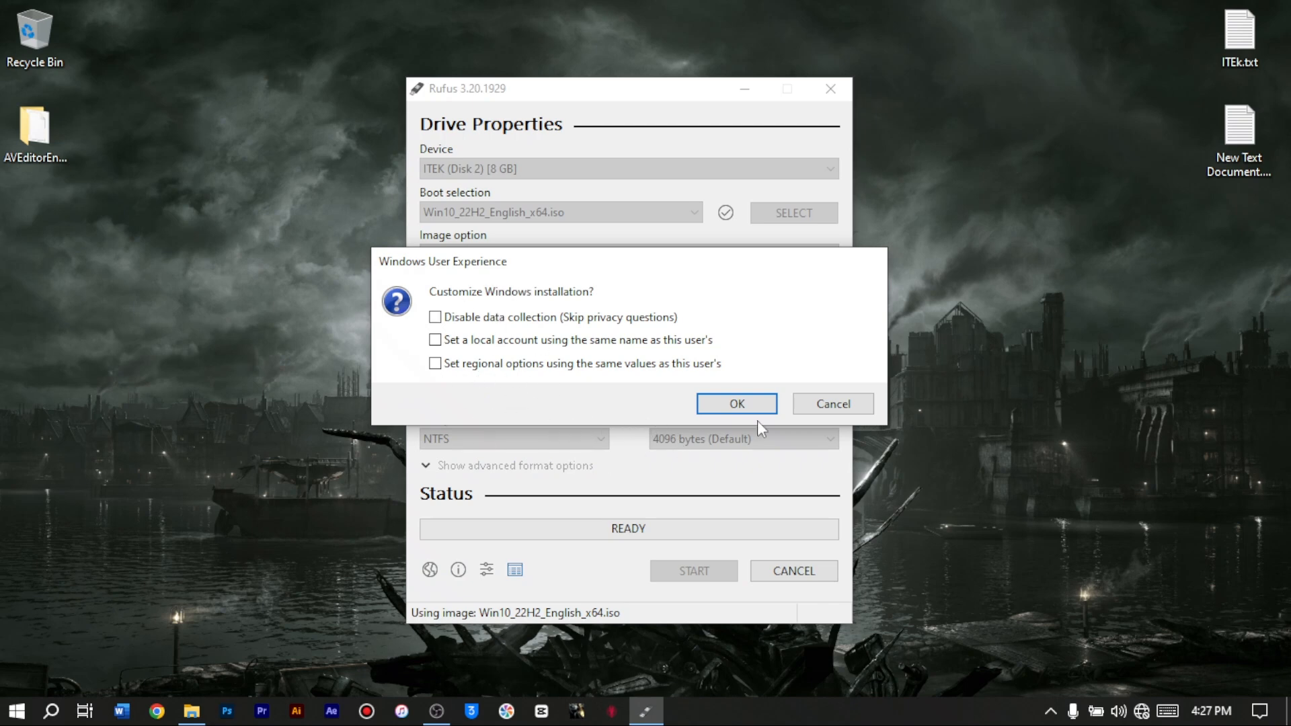
{"action": "left_click", "coordinate": [743, 403]}
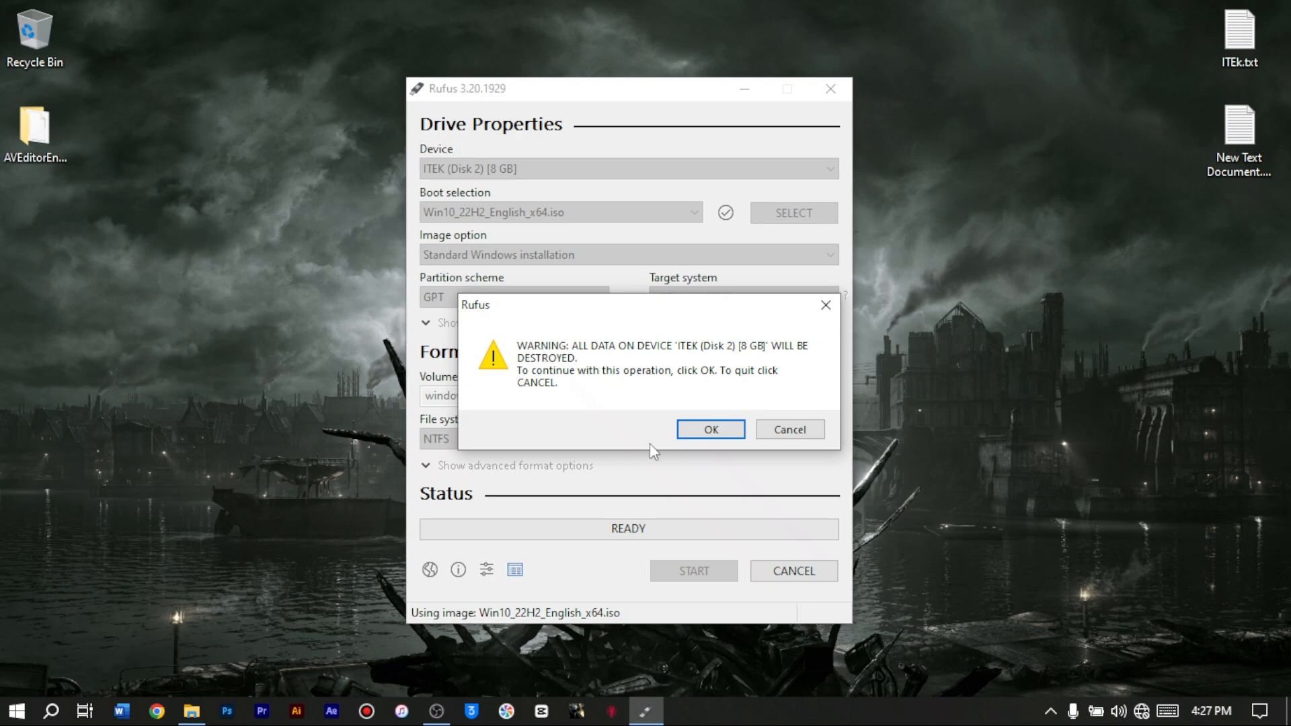
{"action": "left_click", "coordinate": [697, 435]}
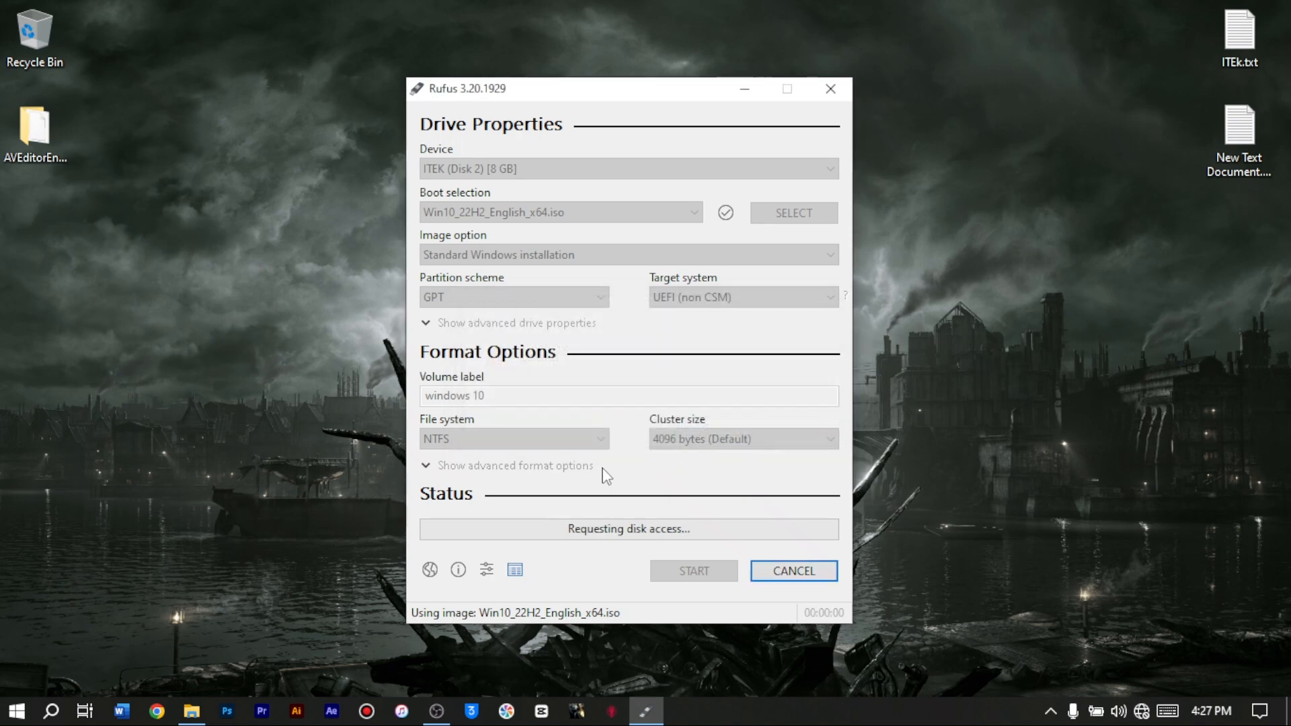